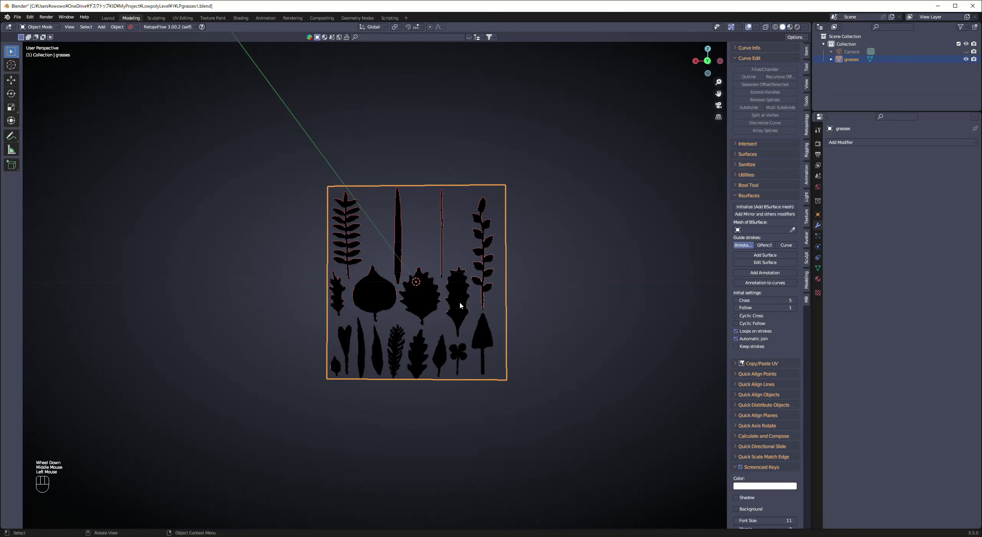
- Hide the grasses object and add a mesh plane at the world origin in front view
{"action": "key", "text": "h"}
{"action": "left_click", "coordinate": [499, 309]}
{"action": "key", "text": "KP_1"}
{"action": "scroll", "coordinate": [461, 303], "scroll_direction": "down", "scroll_amount": 3}
{"action": "scroll", "coordinate": [461, 304], "scroll_direction": "up", "scroll_amount": 3}
{"action": "key", "text": "shift+a"}
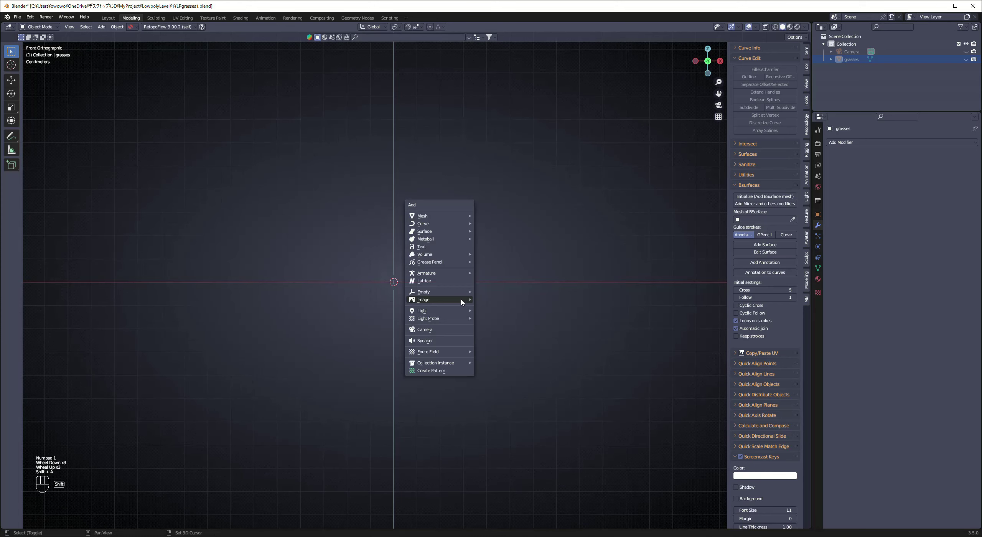
{"action": "mouse_move", "coordinate": [447, 218]}
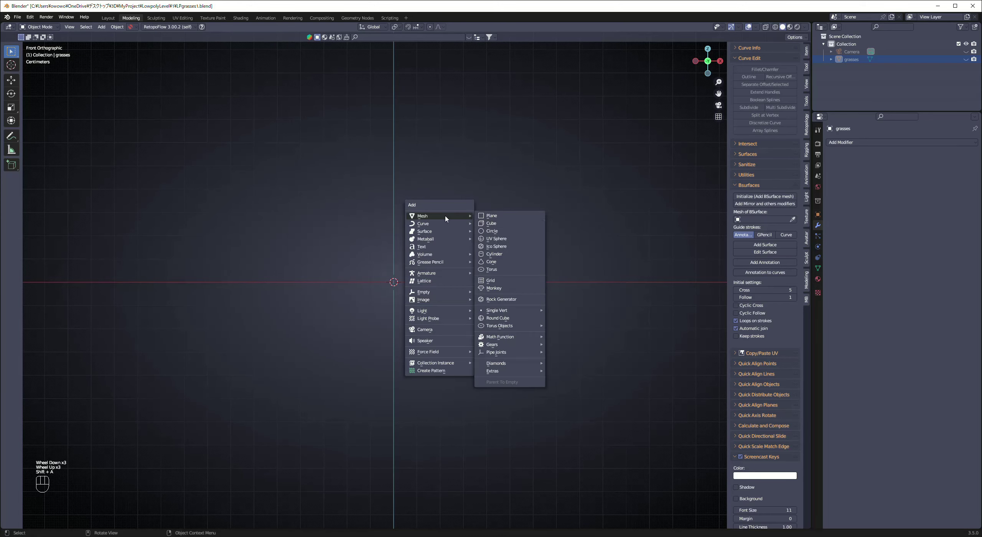
{"action": "left_click", "coordinate": [505, 217]}
- Rotate the plane's mesh 90° about the X axis in Edit Mode so it stands upright
{"action": "key", "text": "Tab"}
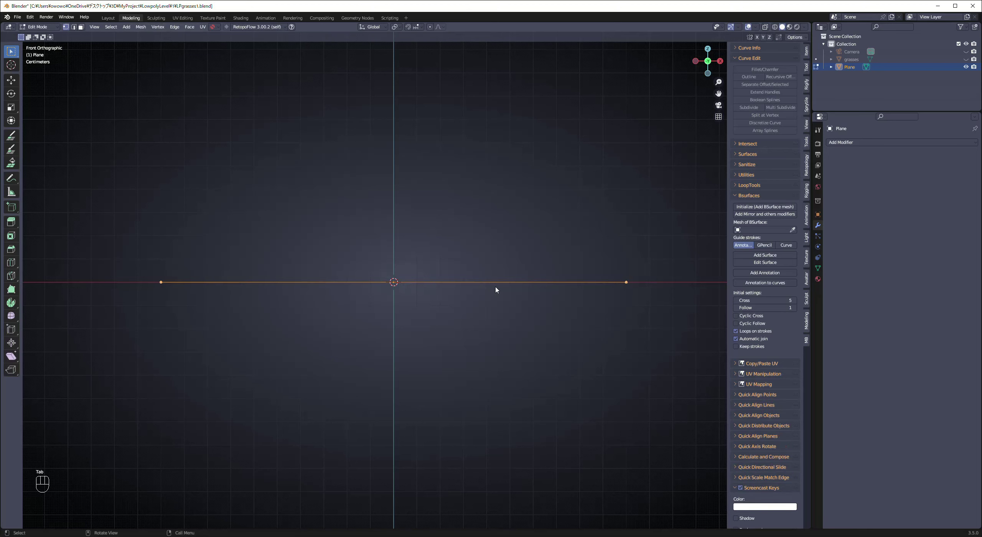
{"action": "key", "text": "r"}
{"action": "key", "text": "x"}
{"action": "key", "text": "9"}
{"action": "key", "text": "0"}
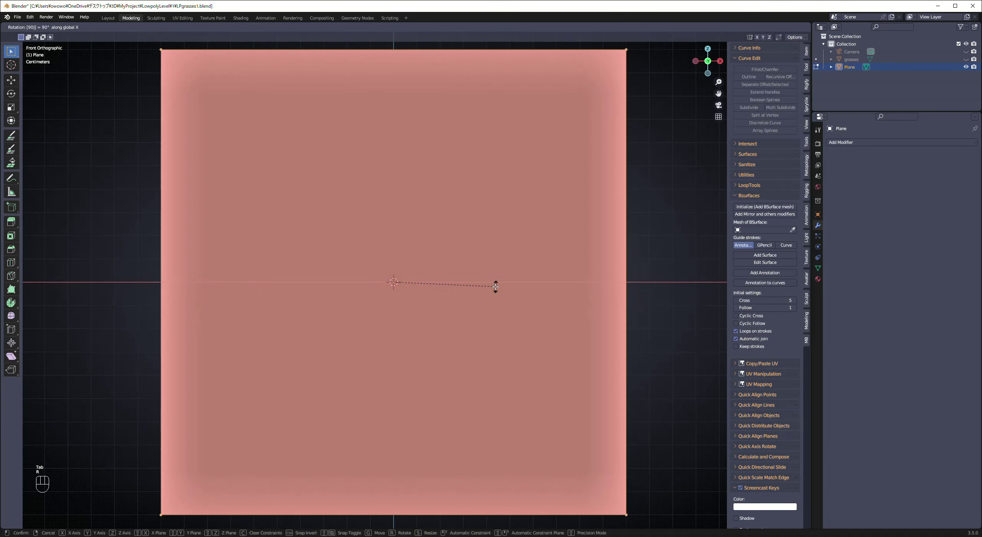
{"action": "key", "text": "Return"}
- Scale the plane down to a small square and raise its top edge along Z into a tall narrow strip
{"action": "scroll", "coordinate": [494, 291], "scroll_direction": "up", "scroll_amount": 1}
{"action": "scroll", "coordinate": [493, 291], "scroll_direction": "down", "scroll_amount": 3}
{"action": "key", "text": "s"}
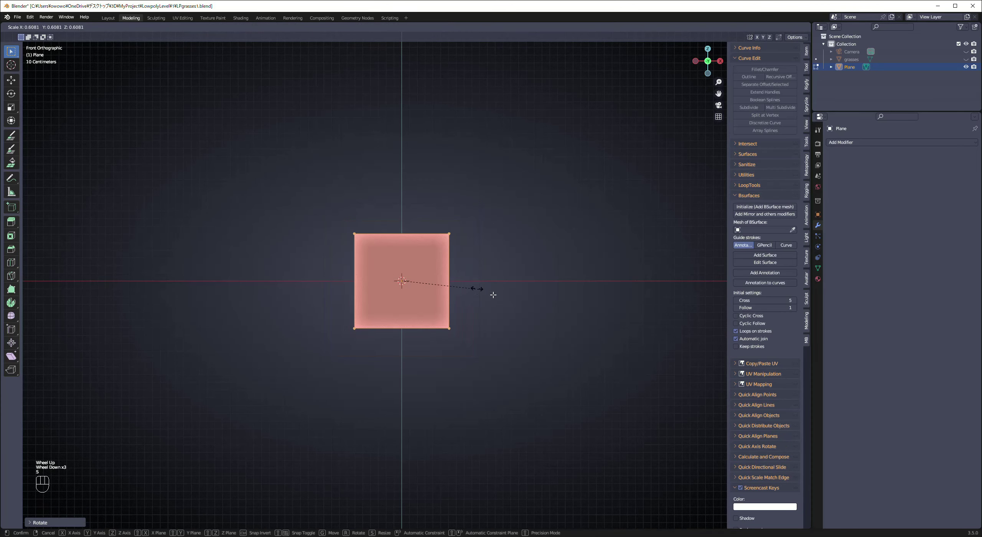
{"action": "left_click", "coordinate": [429, 267]}
{"action": "left_click", "coordinate": [421, 263], "text": "shift"}
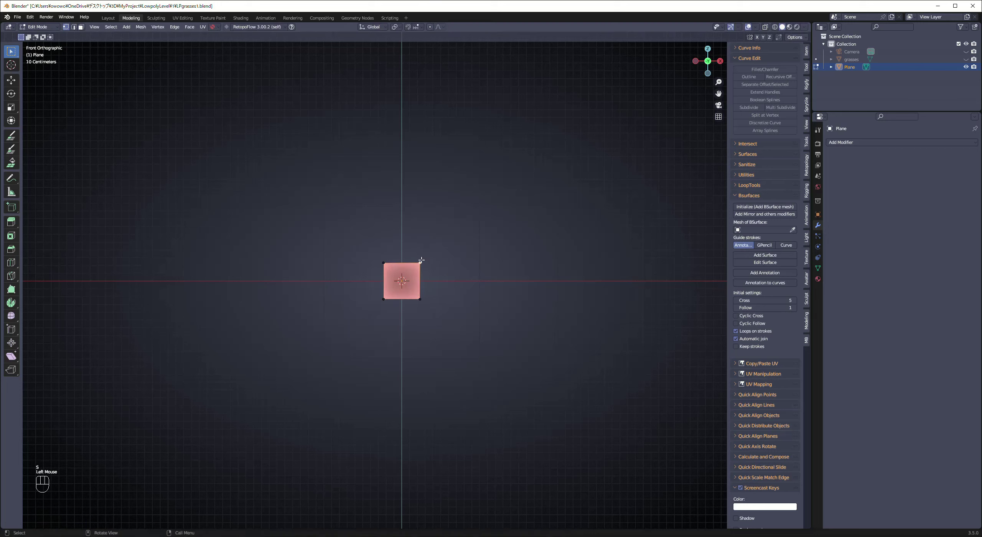
{"action": "key", "text": "g"}
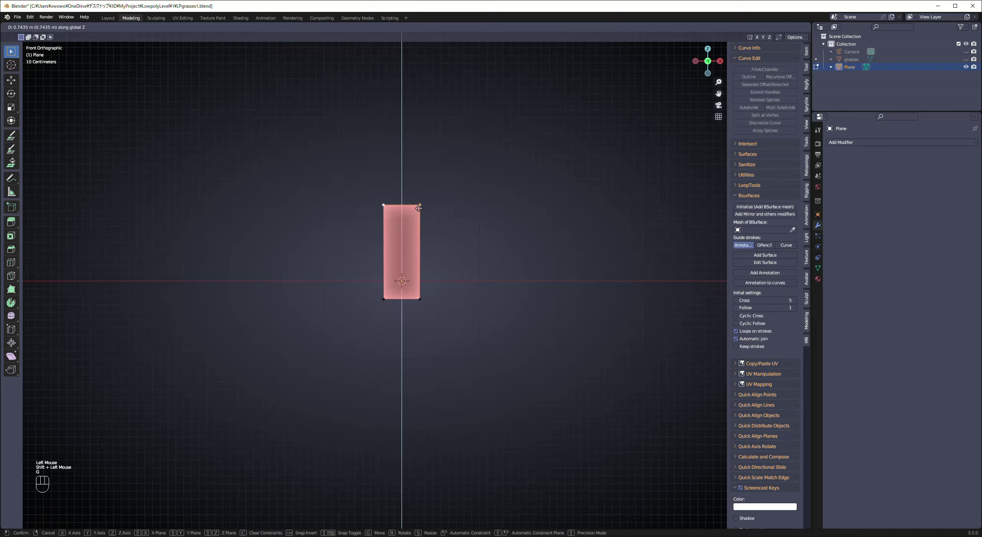
{"action": "left_click", "coordinate": [423, 172]}
- Add four evenly spaced horizontal loop cuts and one centred vertical loop cut to the strip
{"action": "key", "text": "ctrl+r"}
{"action": "scroll", "coordinate": [408, 227], "scroll_direction": "up", "scroll_amount": 2}
{"action": "scroll", "coordinate": [408, 227], "scroll_direction": "up", "scroll_amount": 1}
{"action": "left_click", "coordinate": [407, 225]}
{"action": "right_click", "coordinate": [406, 223]}
{"action": "key", "text": "ctrl+r"}
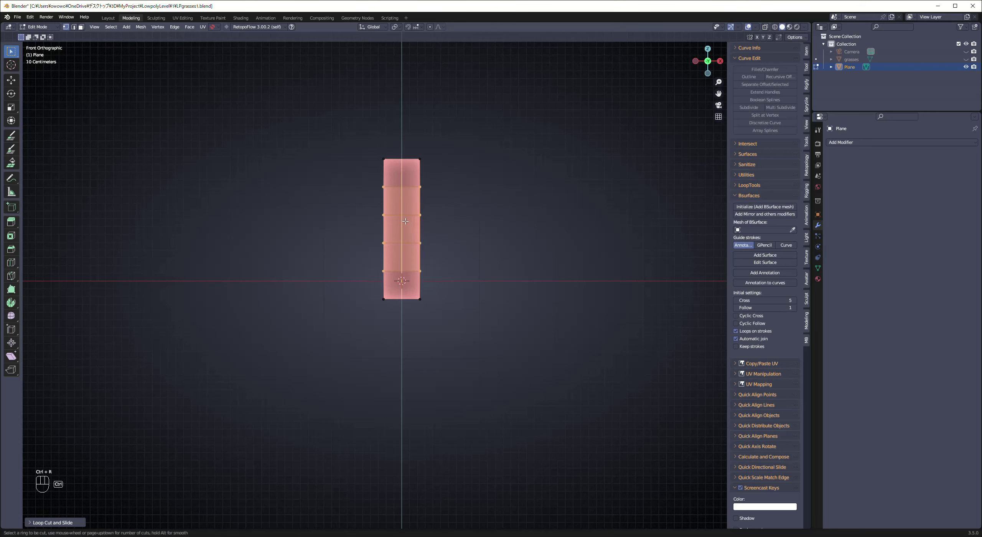
{"action": "left_click", "coordinate": [406, 221]}
{"action": "right_click", "coordinate": [405, 222]}
{"action": "left_click", "coordinate": [453, 208]}
- Create a new material for the whole strip and name it grass01
{"action": "mouse_move", "coordinate": [461, 213]}
{"action": "middle_mouse_down"}
{"action": "mouse_move", "coordinate": [450, 235]}
{"action": "mouse_move", "coordinate": [461, 226]}
{"action": "middle_mouse_up"}
{"action": "key", "text": "a"}
{"action": "left_click", "coordinate": [818, 279]}
{"action": "left_click", "coordinate": [872, 175]}
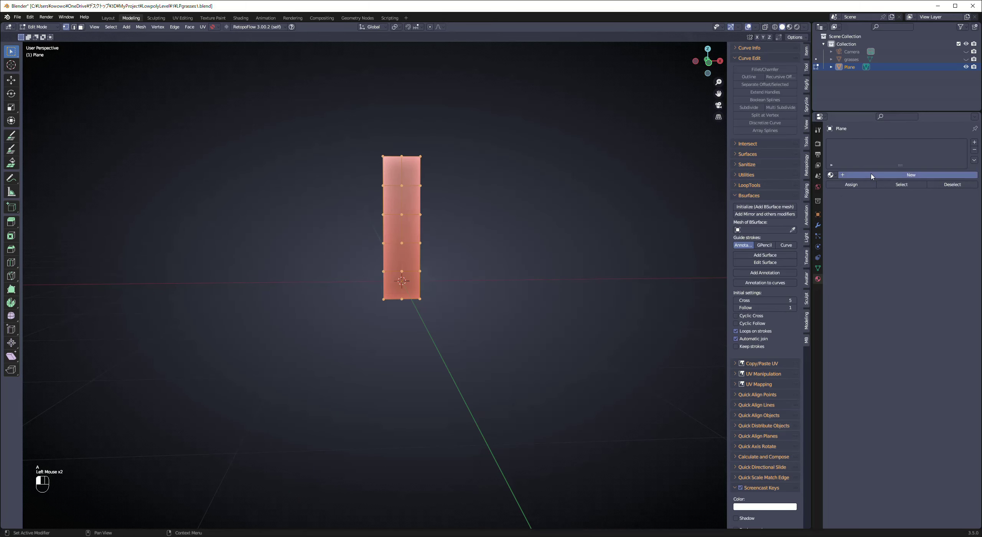
{"action": "left_click", "coordinate": [849, 147]}
{"action": "type", "text": "grass01"}
{"action": "key", "text": "Return"}
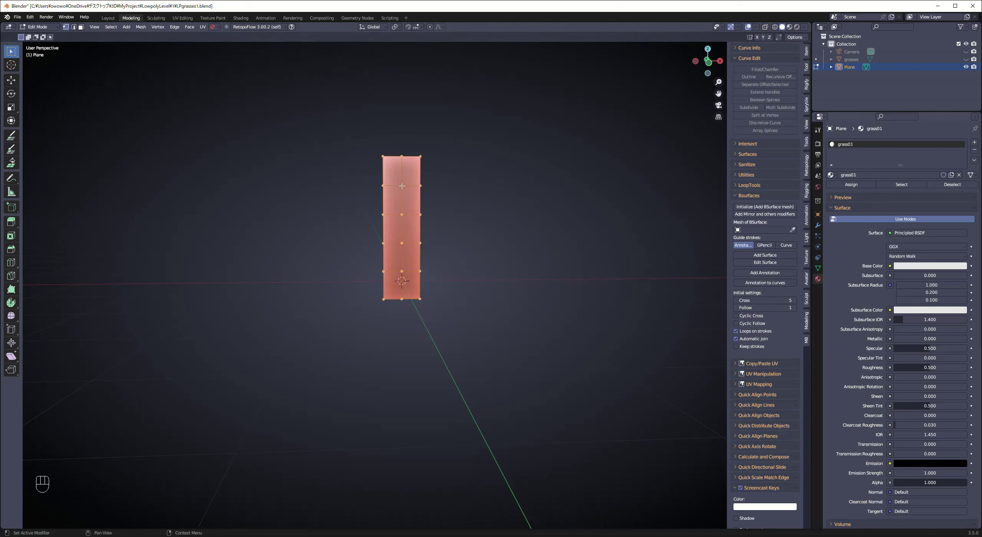
- Connect an Image Texture using grasses.png to the Base Color of the grass01 material
{"action": "left_click", "coordinate": [890, 267]}
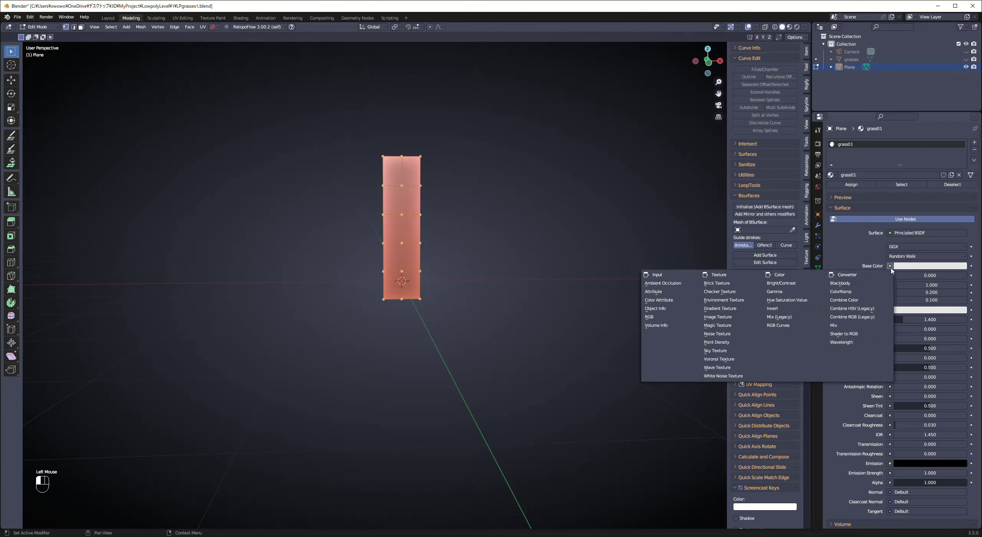
{"action": "left_click", "coordinate": [710, 319]}
{"action": "left_click", "coordinate": [835, 275]}
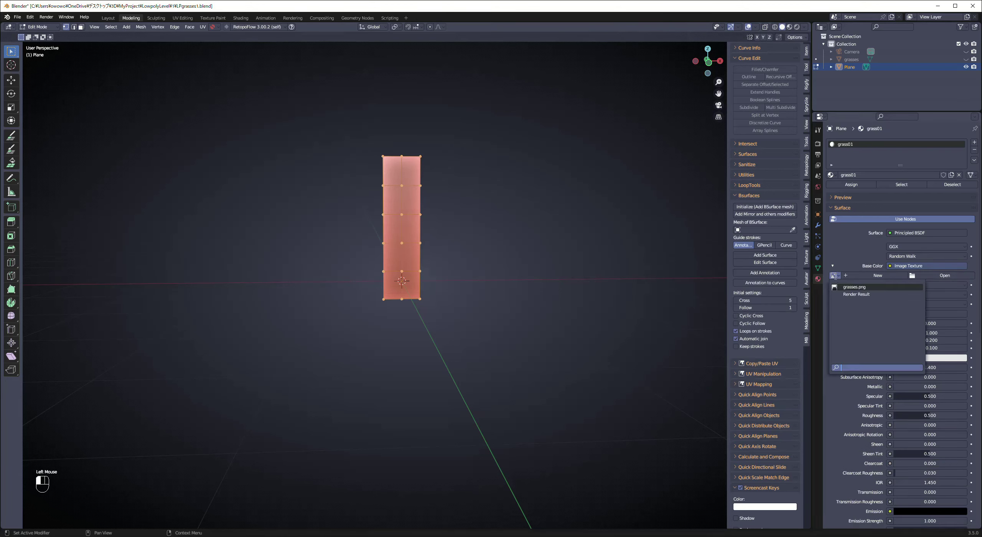
{"action": "left_click", "coordinate": [840, 287]}
{"action": "left_click", "coordinate": [836, 276]}
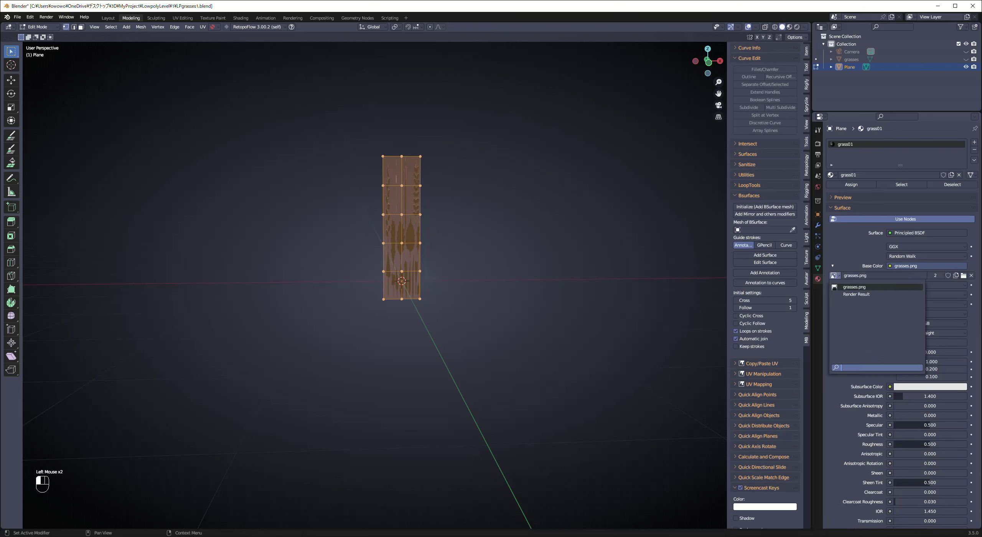
{"action": "left_click", "coordinate": [840, 287]}
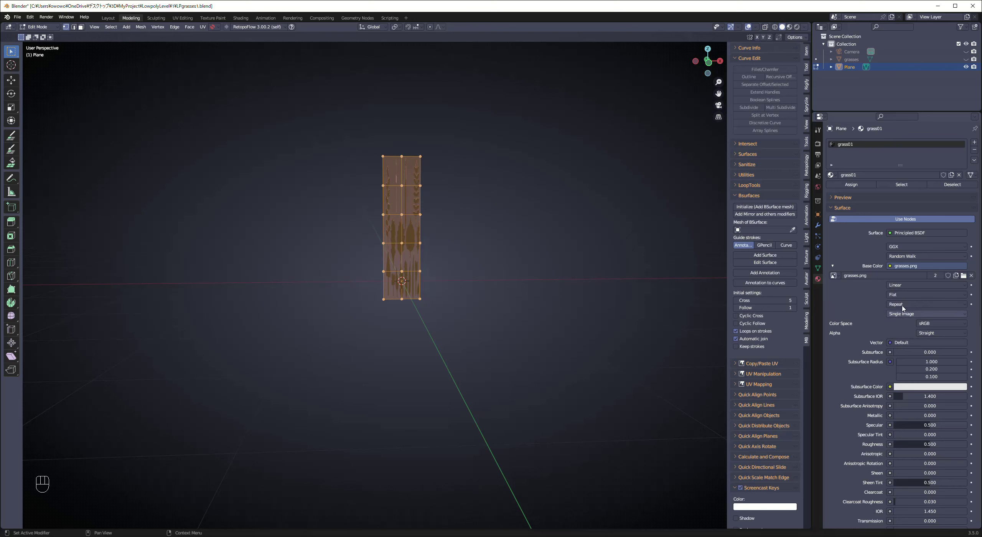
- Set the grass01 material's blend mode to Alpha Blend and return the strip to Object Mode
{"action": "scroll", "coordinate": [880, 330], "scroll_direction": "down", "scroll_amount": 2}
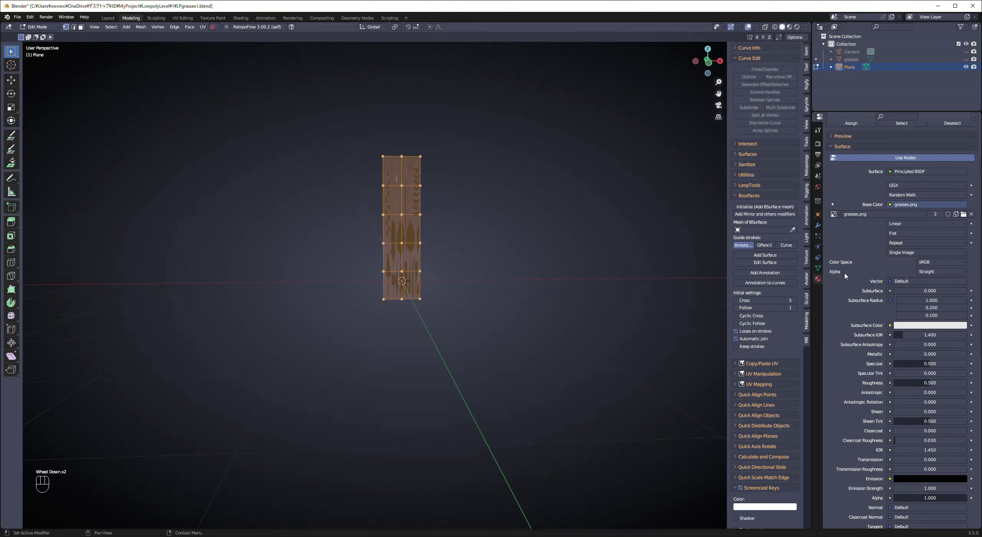
{"action": "scroll", "coordinate": [878, 297], "scroll_direction": "down", "scroll_amount": 4}
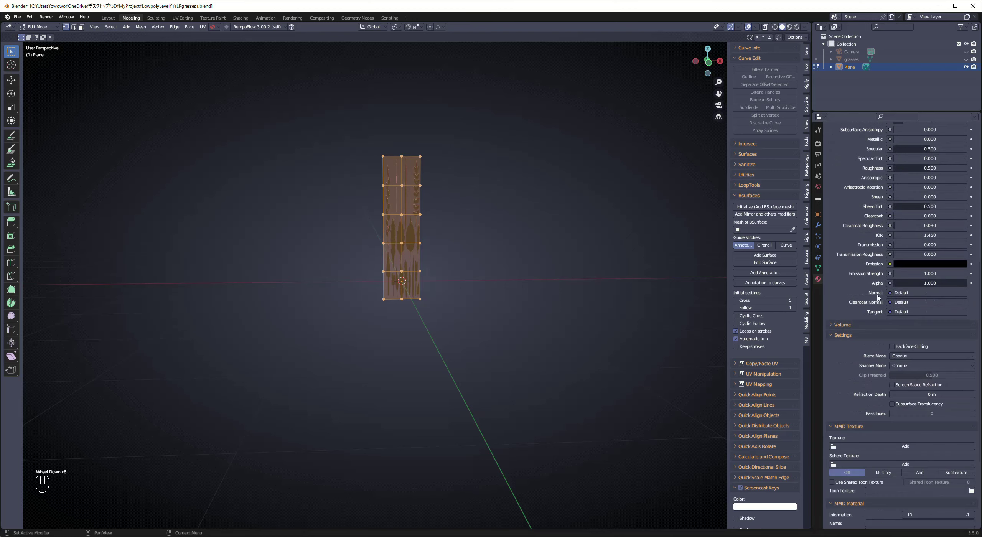
{"action": "left_click", "coordinate": [909, 356]}
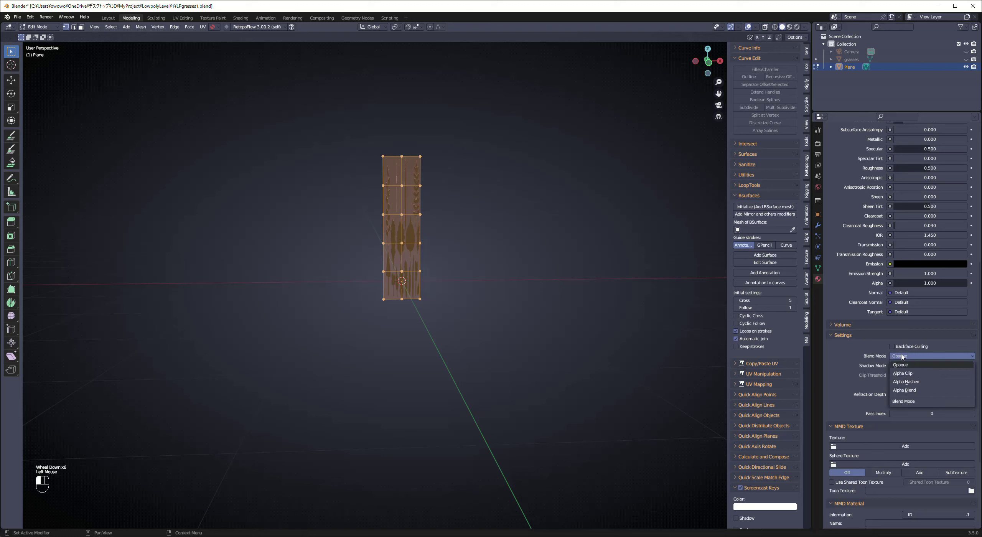
{"action": "left_click", "coordinate": [908, 391]}
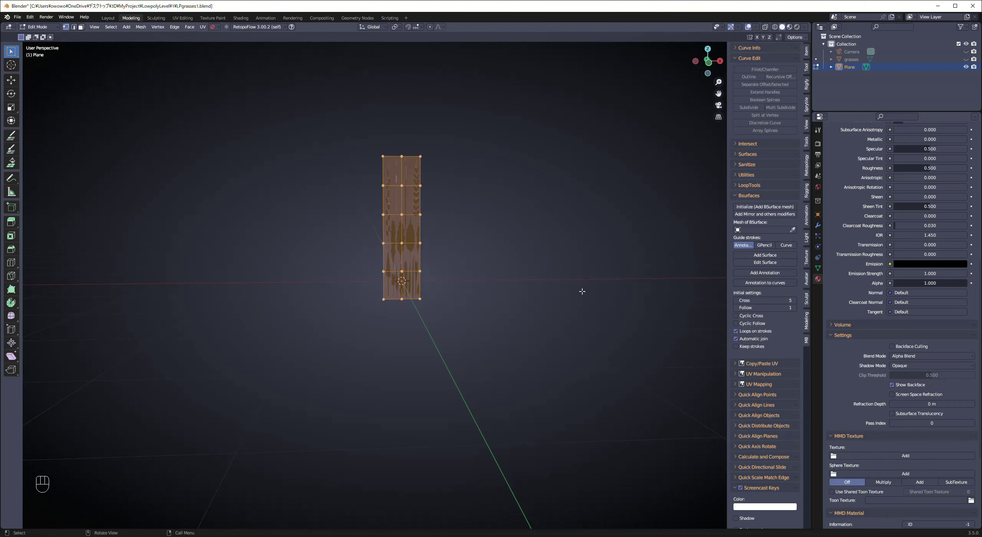
{"action": "left_click", "coordinate": [440, 217]}
{"action": "middle_click_drag", "start_coordinate": [432, 219], "coordinate": [465, 239], "text": "alt"}
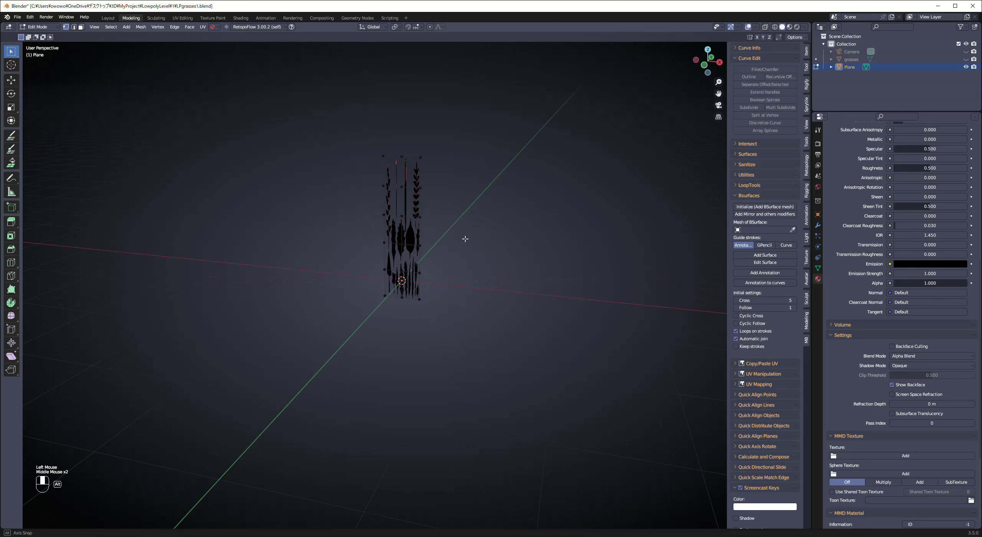
{"action": "scroll", "coordinate": [472, 215], "scroll_direction": "up", "scroll_amount": 2}
{"action": "middle_click_drag", "start_coordinate": [522, 167], "coordinate": [522, 195], "text": "shift"}
{"action": "key", "text": "Tab"}
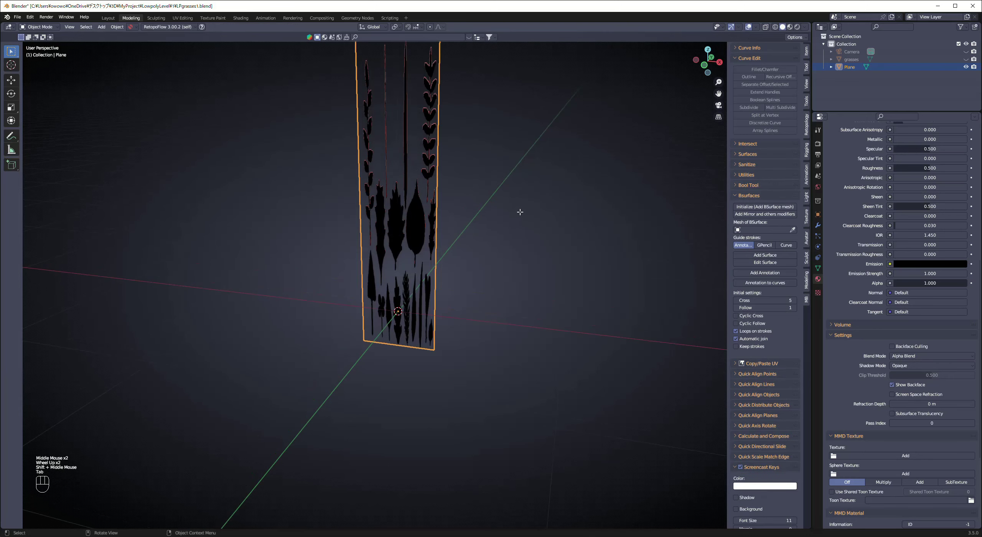
- Switch to the UV Editing workspace, enable Material Preview shading and select the whole strip in Edit Mode
{"action": "left_click", "coordinate": [183, 18]}
{"action": "scroll", "coordinate": [673, 247], "scroll_direction": "up", "scroll_amount": 8}
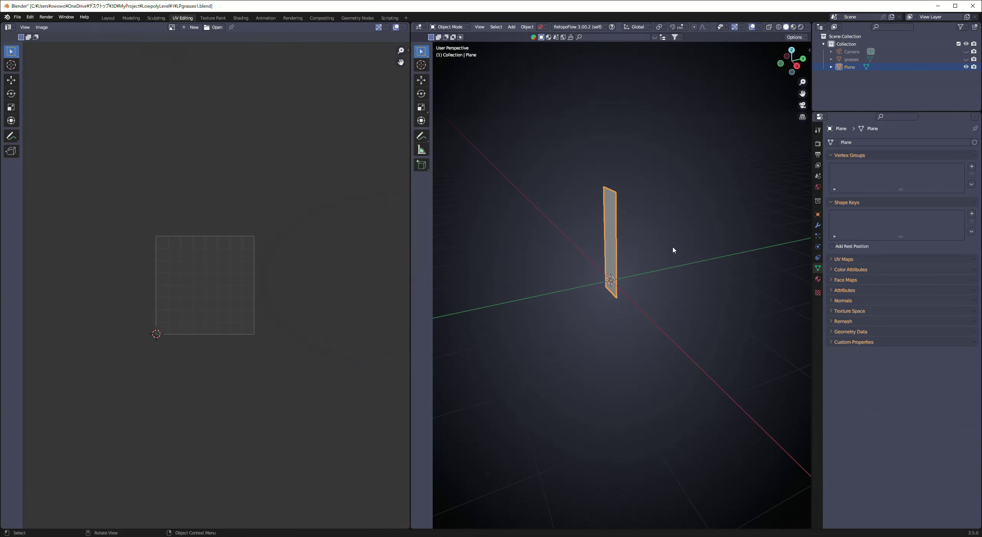
{"action": "middle_click_drag", "start_coordinate": [614, 269], "coordinate": [677, 257], "text": "alt"}
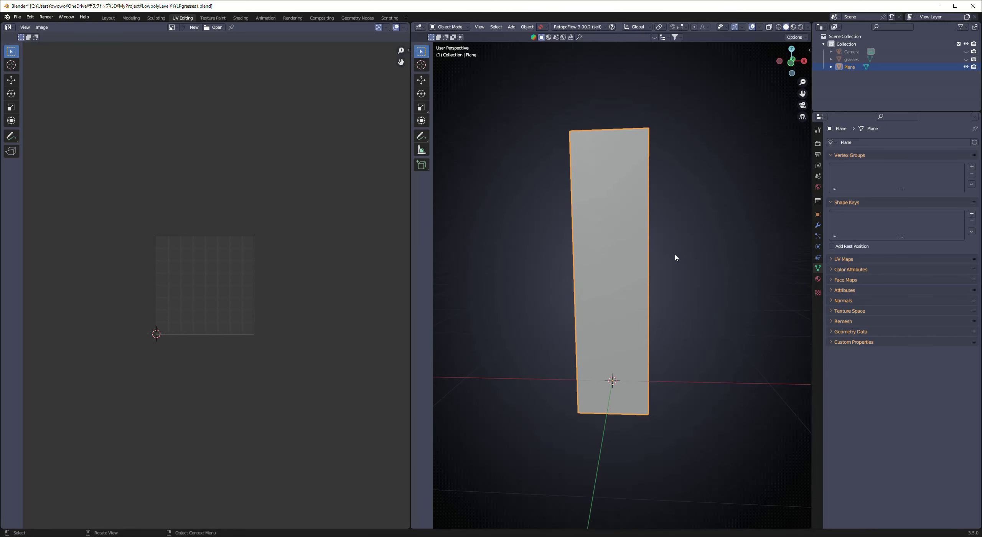
{"action": "key", "text": "Tab"}
{"action": "scroll", "coordinate": [782, 31], "scroll_direction": "down", "scroll_amount": 6}
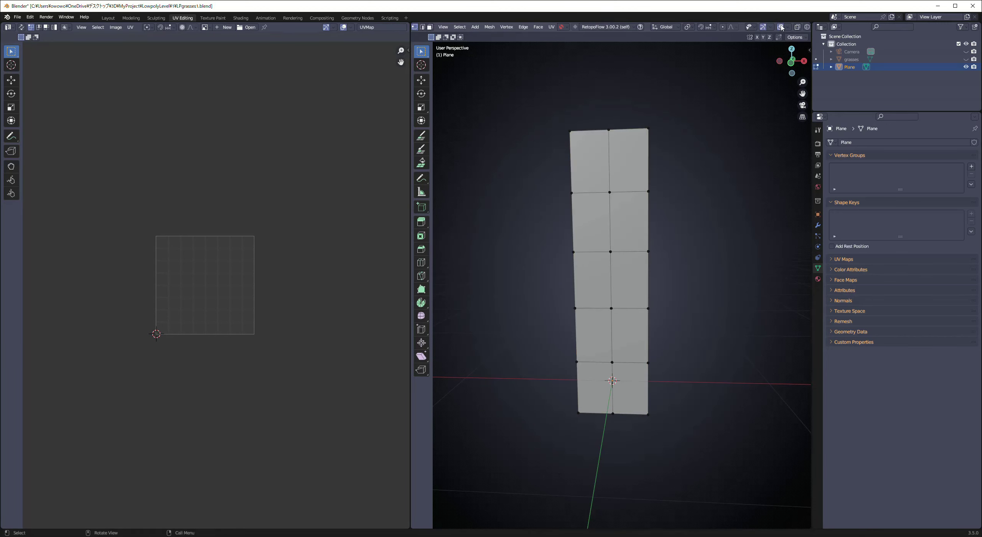
{"action": "left_click", "coordinate": [790, 27]}
{"action": "middle_click_drag", "start_coordinate": [589, 280], "coordinate": [555, 277]}
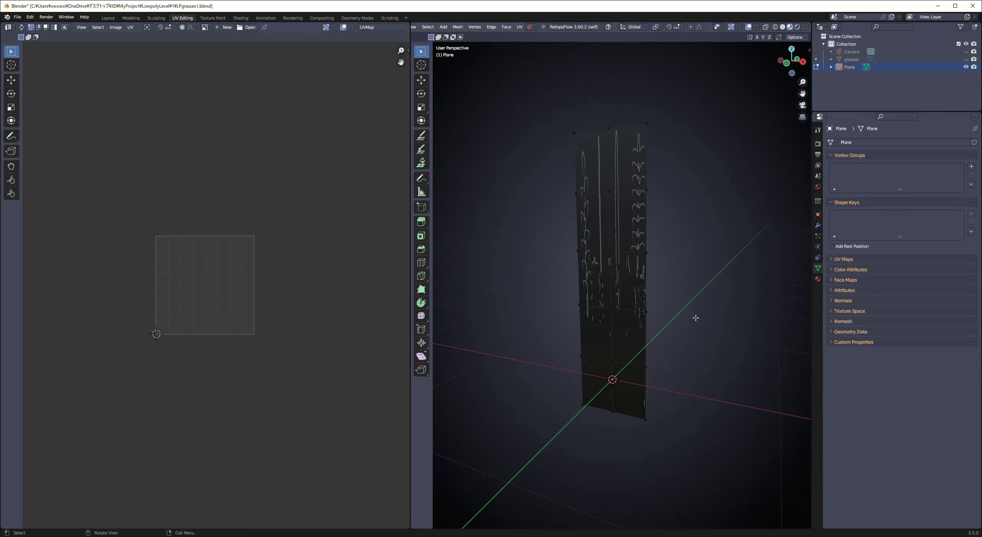
{"action": "key", "text": "a"}
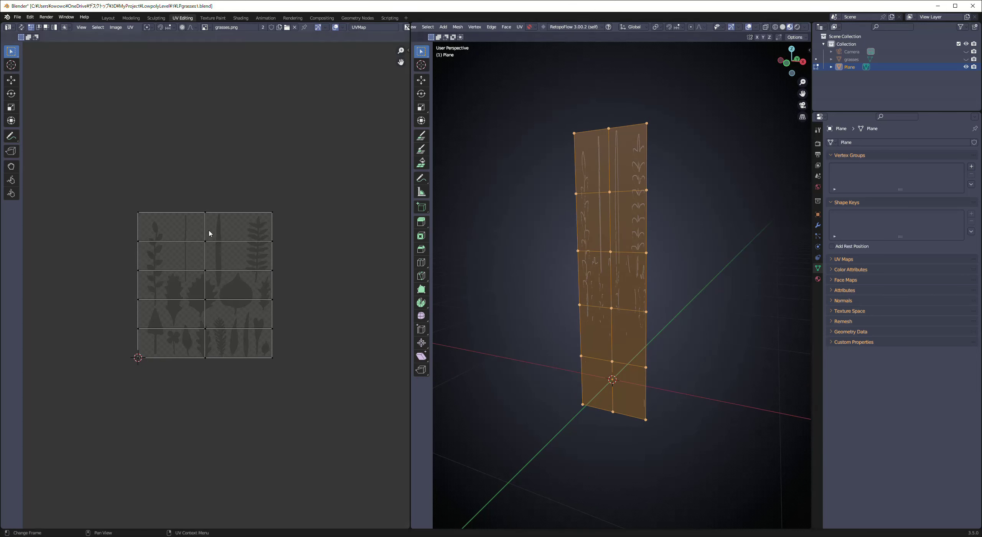
- Scale all the strip's UVs down and narrow them along X over the grasses.png image
{"action": "scroll", "coordinate": [262, 293], "scroll_direction": "up", "scroll_amount": 3}
{"action": "key", "text": "a"}
{"action": "key", "text": "s"}
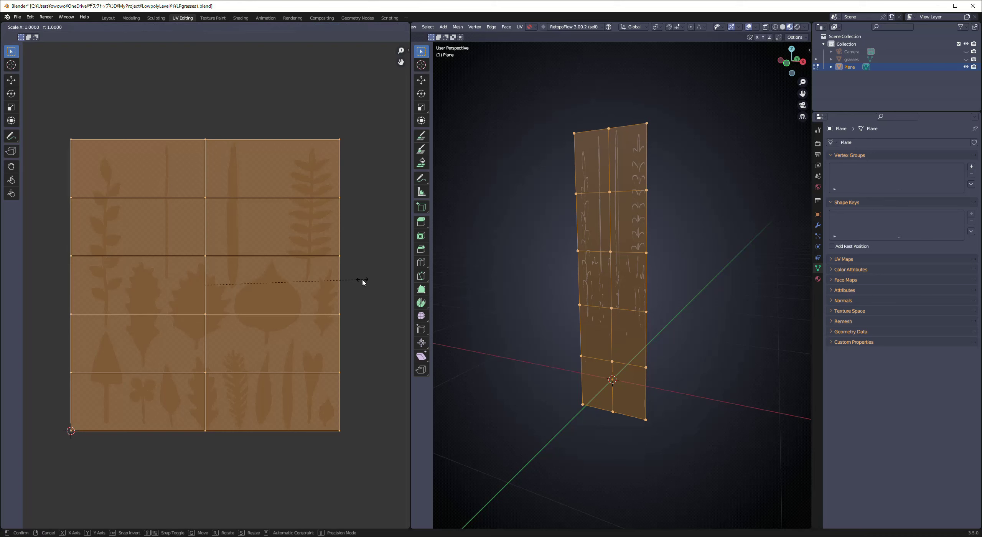
{"action": "left_click", "coordinate": [287, 288]}
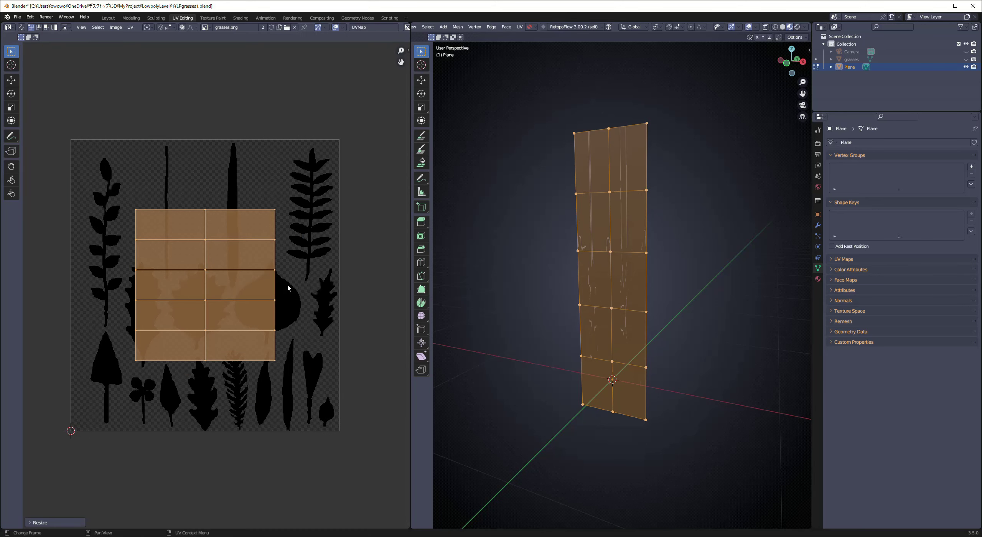
{"action": "key", "text": "s"}
{"action": "key", "text": "x"}
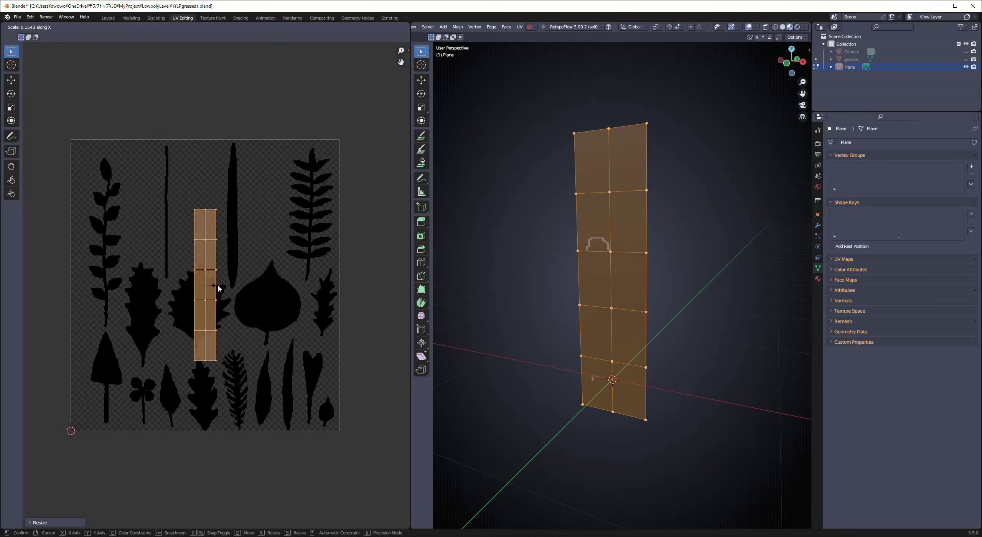
{"action": "left_click", "coordinate": [223, 291]}
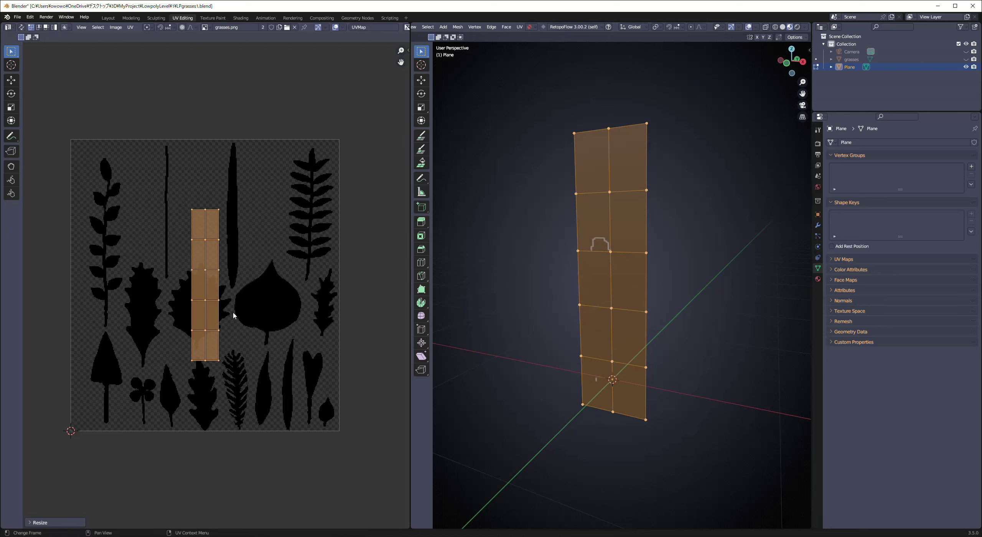
- Move the UV island over the arrowhead-shaped leaf in the image's lower-left corner and resize it roughly to that leaf
{"action": "key", "text": "g"}
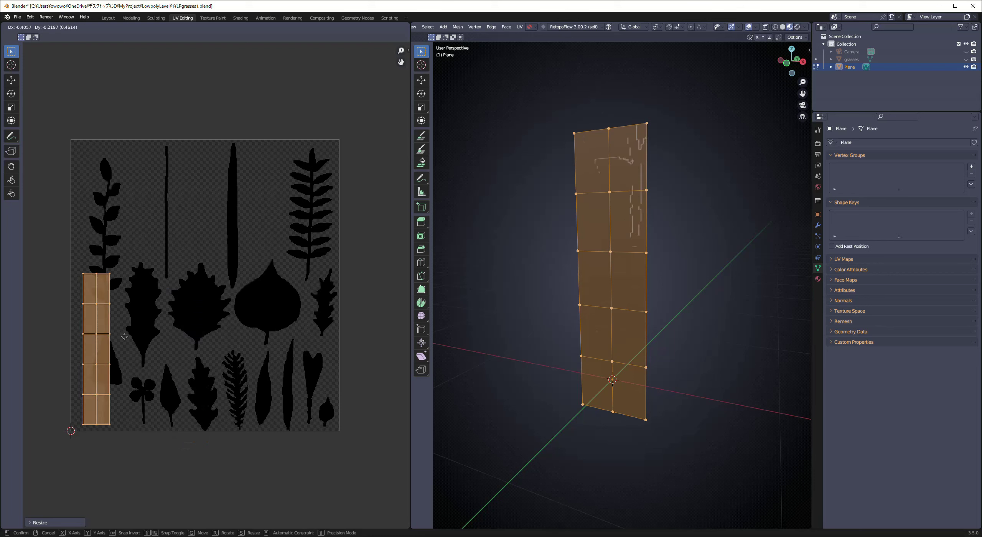
{"action": "left_click", "coordinate": [126, 336]}
{"action": "key", "text": "s"}
{"action": "left_click", "coordinate": [146, 340]}
{"action": "key", "text": "s"}
{"action": "left_click", "coordinate": [135, 347]}
{"action": "key", "text": "g"}
{"action": "left_click", "coordinate": [134, 370]}
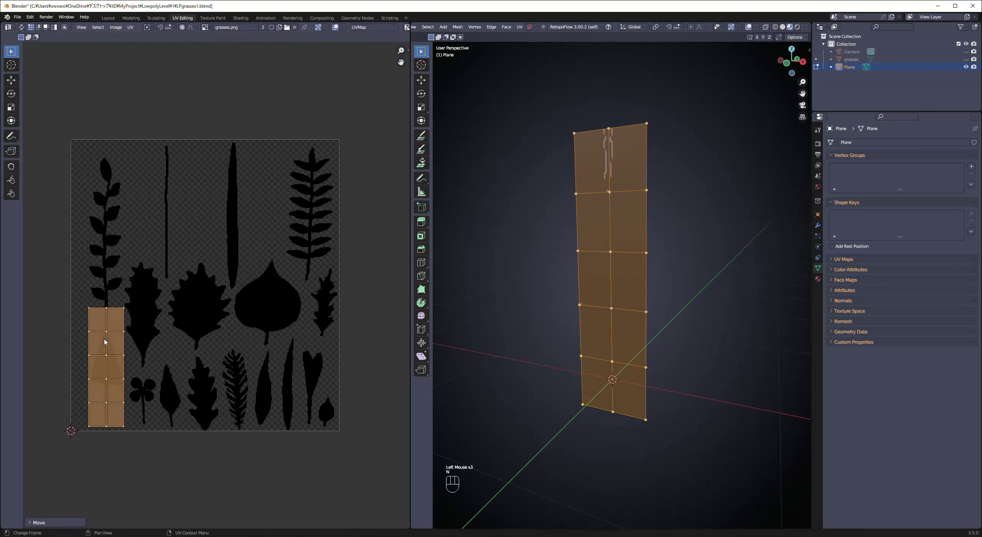
- Fine-tune the UV island's size and position, scaling along X and Y until it encloses the arrowhead-shaped leaf
{"action": "key", "text": "s"}
{"action": "left_click", "coordinate": [106, 350]}
{"action": "key", "text": "s"}
{"action": "key", "text": "x"}
{"action": "left_click", "coordinate": [107, 345]}
{"action": "key", "text": "g"}
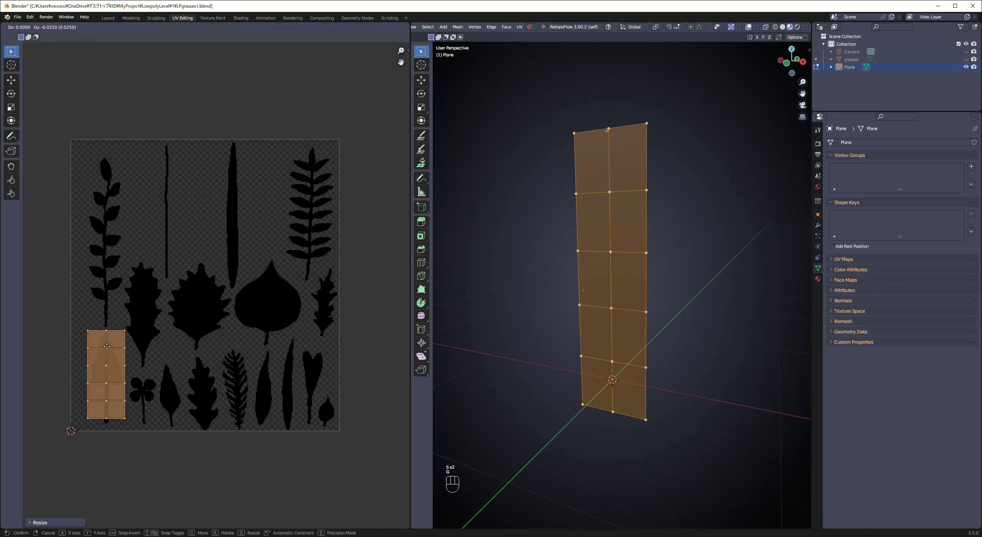
{"action": "left_click", "coordinate": [108, 351]}
{"action": "key", "text": "s"}
{"action": "key", "text": "y"}
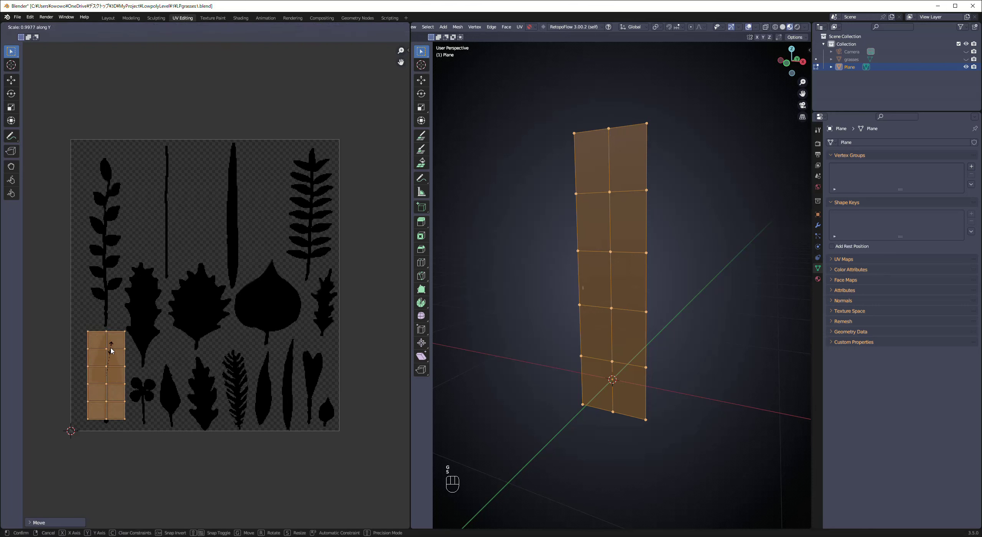
{"action": "left_click", "coordinate": [117, 349]}
- Check the UV island's fit around the leaf and return the strip to Object Mode
{"action": "scroll", "coordinate": [117, 349], "scroll_direction": "up", "scroll_amount": 2}
{"action": "middle_click_drag", "start_coordinate": [118, 350], "coordinate": [231, 306], "text": "shift"}
{"action": "scroll", "coordinate": [230, 306], "scroll_direction": "up", "scroll_amount": 2}
{"action": "scroll", "coordinate": [230, 312], "scroll_direction": "down", "scroll_amount": 3}
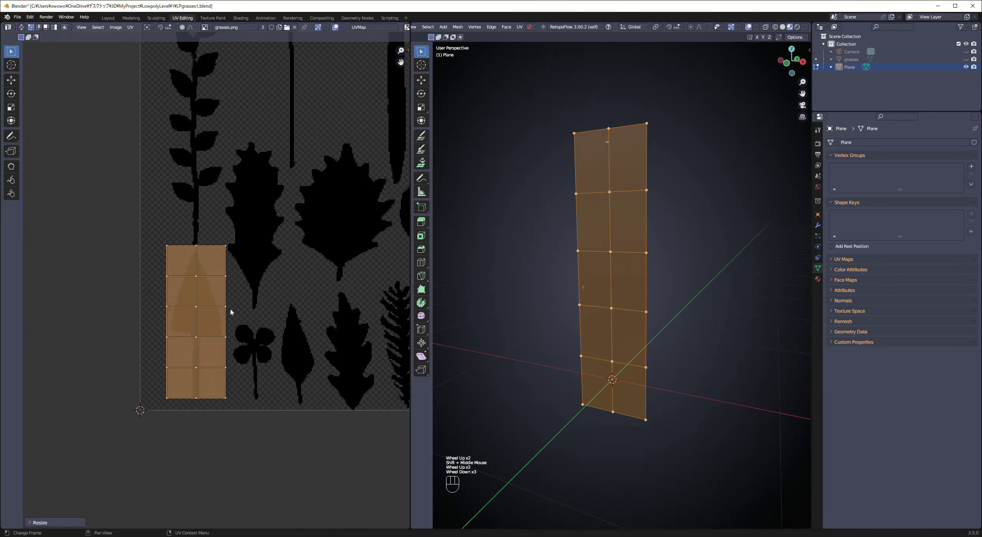
{"action": "scroll", "coordinate": [548, 309], "scroll_direction": "up", "scroll_amount": 3}
{"action": "middle_click_drag", "start_coordinate": [547, 308], "coordinate": [675, 304]}
{"action": "scroll", "coordinate": [652, 290], "scroll_direction": "down", "scroll_amount": 1}
{"action": "key", "text": "Tab"}
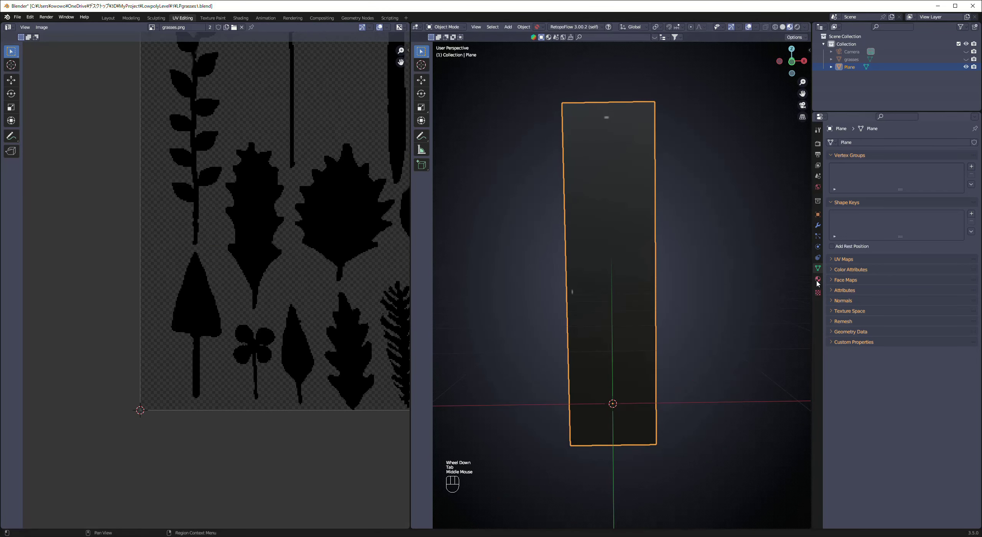
- Connect the grasses.png Alpha output to the Principled BSDF's Alpha input and check the leaf cutout on the strip
{"action": "scroll", "coordinate": [606, 234], "scroll_direction": "down", "scroll_amount": 2}
{"action": "left_click", "coordinate": [240, 18]}
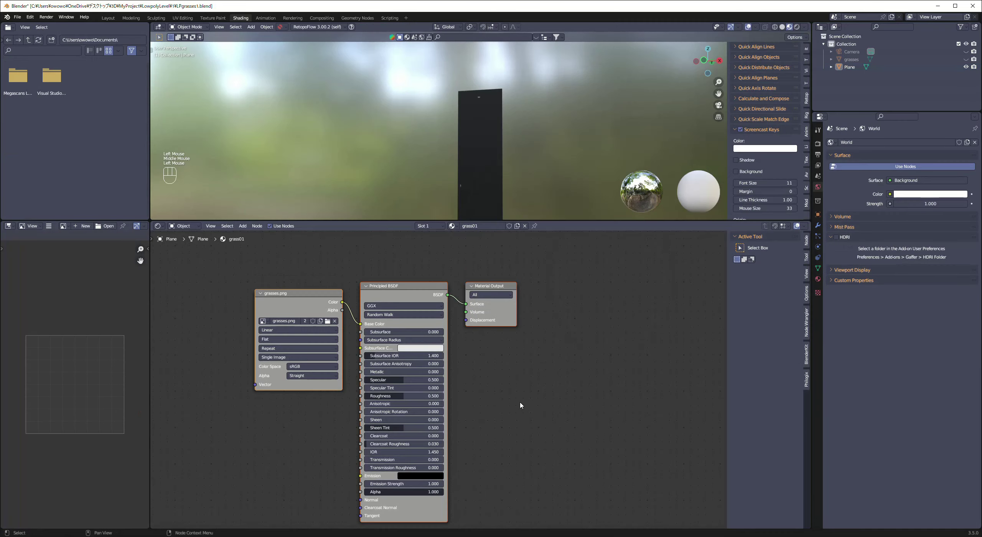
{"action": "middle_click_drag", "start_coordinate": [520, 399], "coordinate": [530, 384], "text": "shift"}
{"action": "scroll", "coordinate": [307, 294], "scroll_direction": "up", "scroll_amount": 1}
{"action": "left_click_drag", "start_coordinate": [307, 295], "coordinate": [367, 487]}
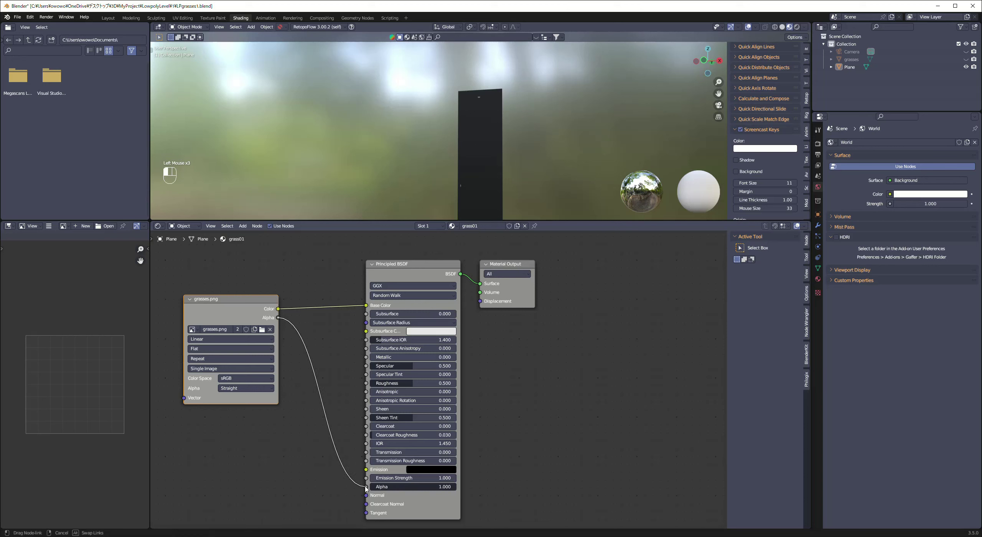
{"action": "middle_click_drag", "start_coordinate": [431, 172], "coordinate": [432, 130]}
{"action": "left_click", "coordinate": [131, 18]}
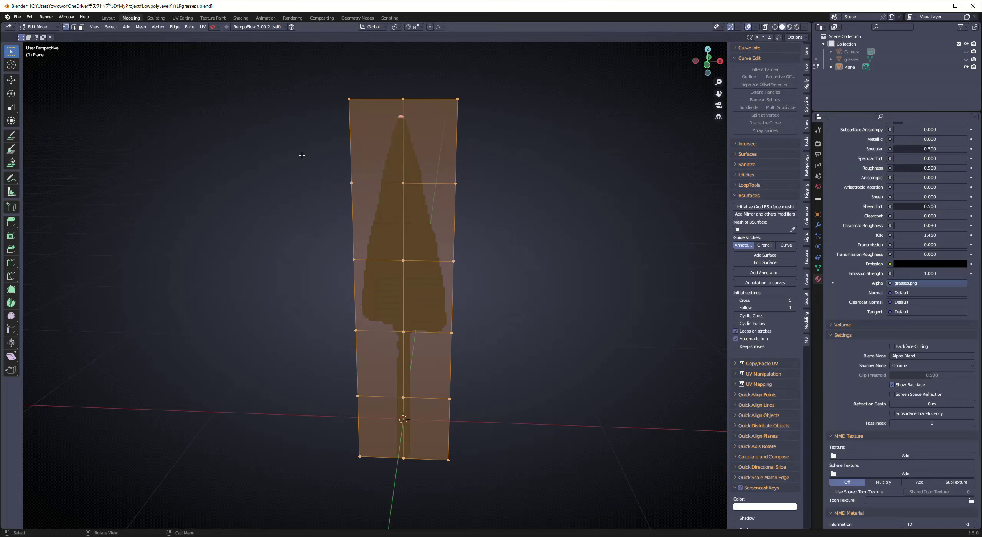
{"action": "left_click", "coordinate": [304, 226]}
{"action": "middle_click_drag", "start_coordinate": [304, 225], "coordinate": [405, 164]}
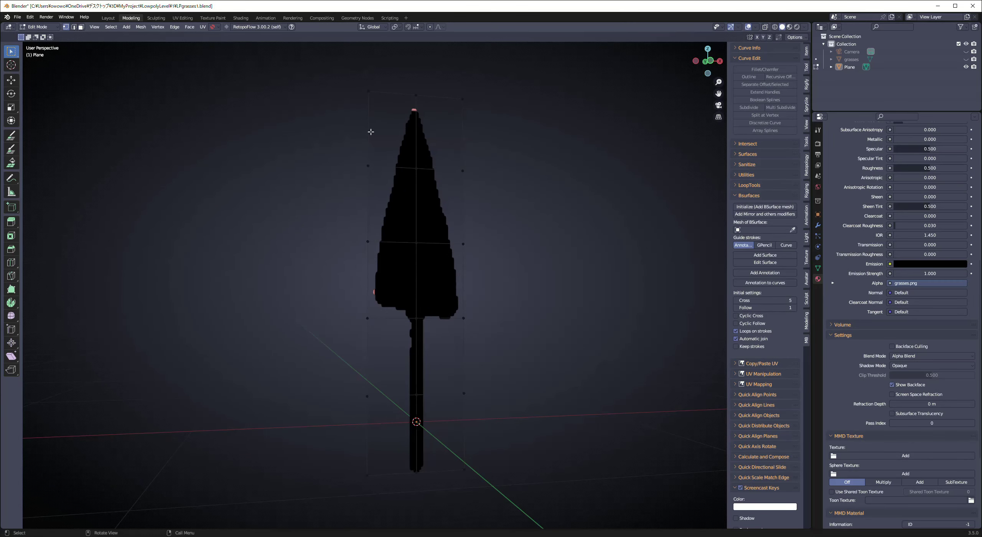
- Disconnect the image from Base Color and set it to dark green with hue 0.353, saturation 1.000 and value 0.066
{"action": "left_click", "coordinate": [238, 18]}
{"action": "left_click_drag", "start_coordinate": [367, 308], "coordinate": [326, 309]}
{"action": "left_click", "coordinate": [442, 310]}
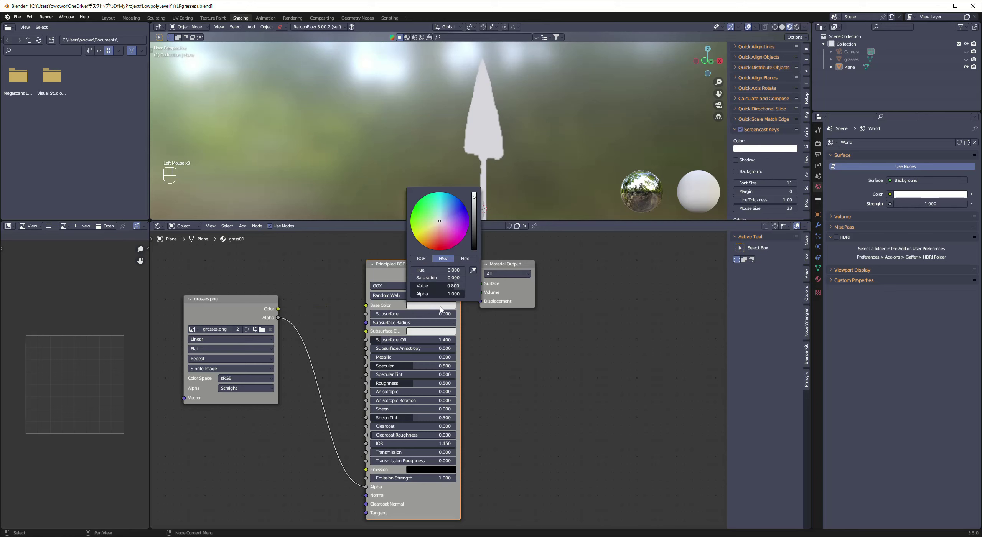
{"action": "left_click", "coordinate": [420, 199]}
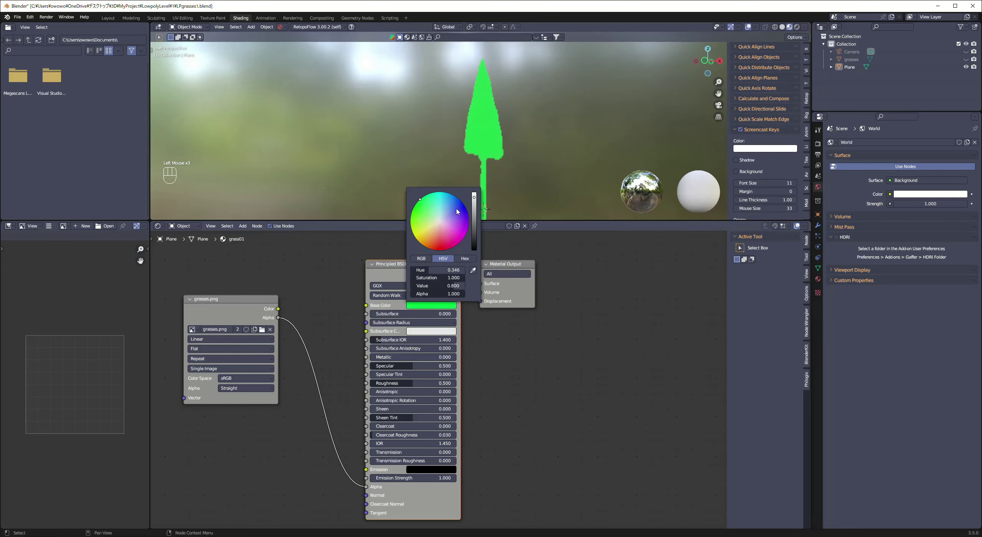
{"action": "left_click_drag", "start_coordinate": [477, 216], "coordinate": [475, 236]}
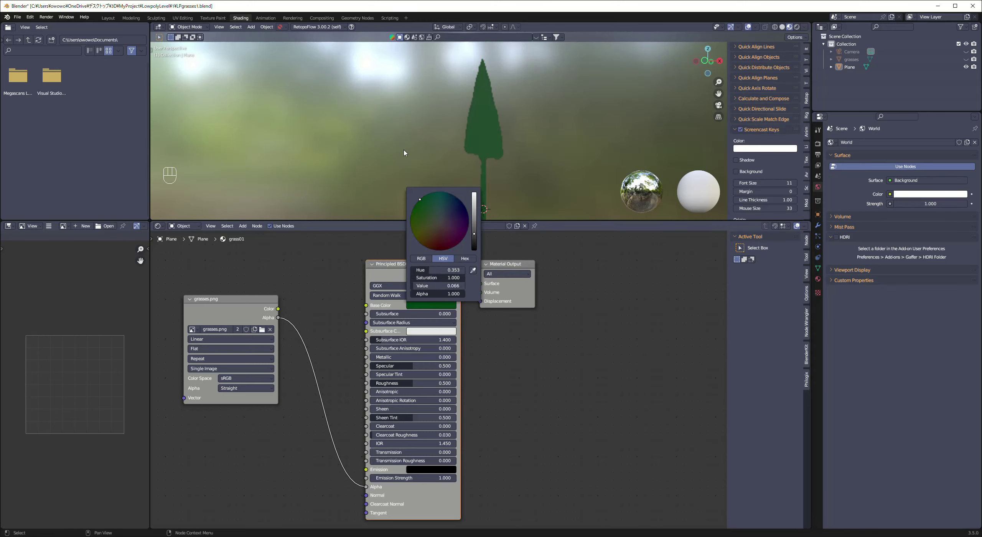
{"action": "middle_click_drag", "start_coordinate": [381, 114], "coordinate": [346, 120]}
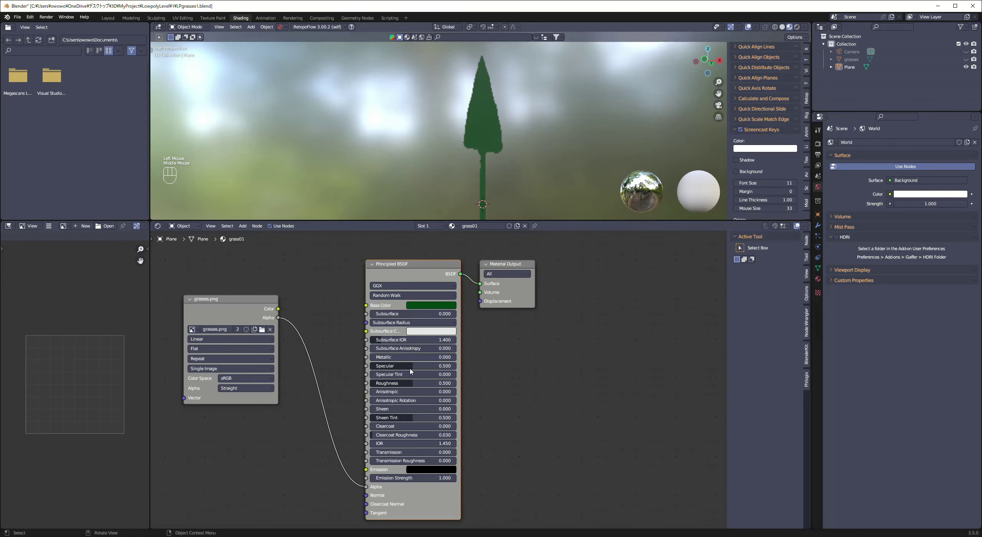
- Raise the grass01 material's Roughness to 0.764 and Specular to 0.691
{"action": "left_click_drag", "start_coordinate": [414, 386], "coordinate": [441, 257]}
{"action": "left_click_drag", "start_coordinate": [426, 365], "coordinate": [415, 239]}
{"action": "scroll", "coordinate": [362, 138], "scroll_direction": "down", "scroll_amount": 2}
{"action": "middle_click_drag", "start_coordinate": [362, 140], "coordinate": [358, 128]}
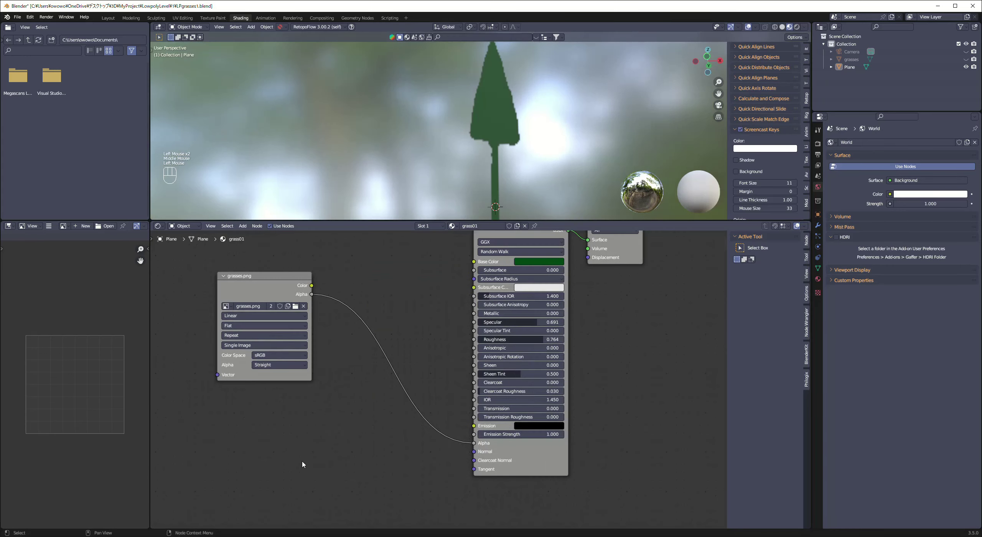
- Add a Bump node to the material and place it below the grasses.png texture node
{"action": "key", "text": "shift+a"}
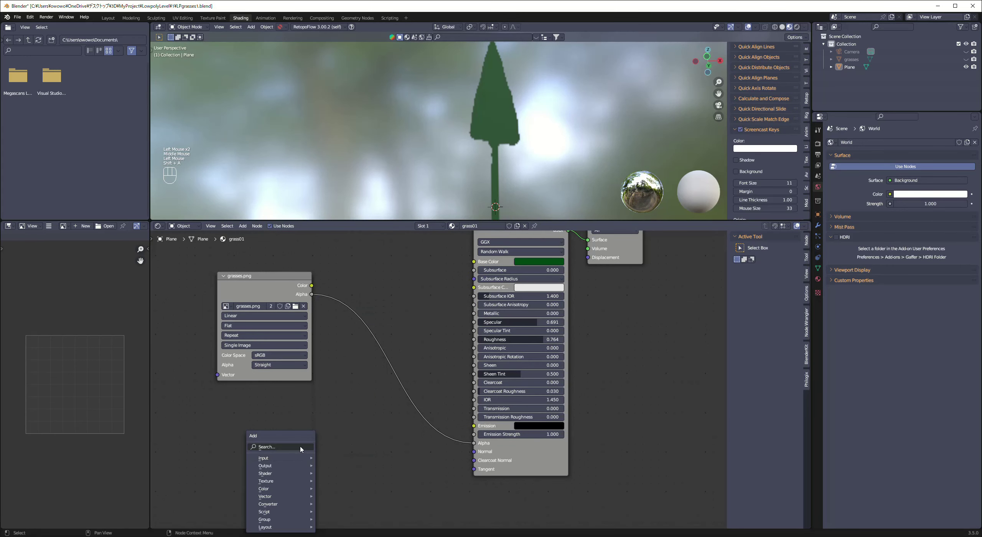
{"action": "left_click", "coordinate": [286, 445]}
{"action": "type", "text": "bump"}
{"action": "key", "text": "Return"}
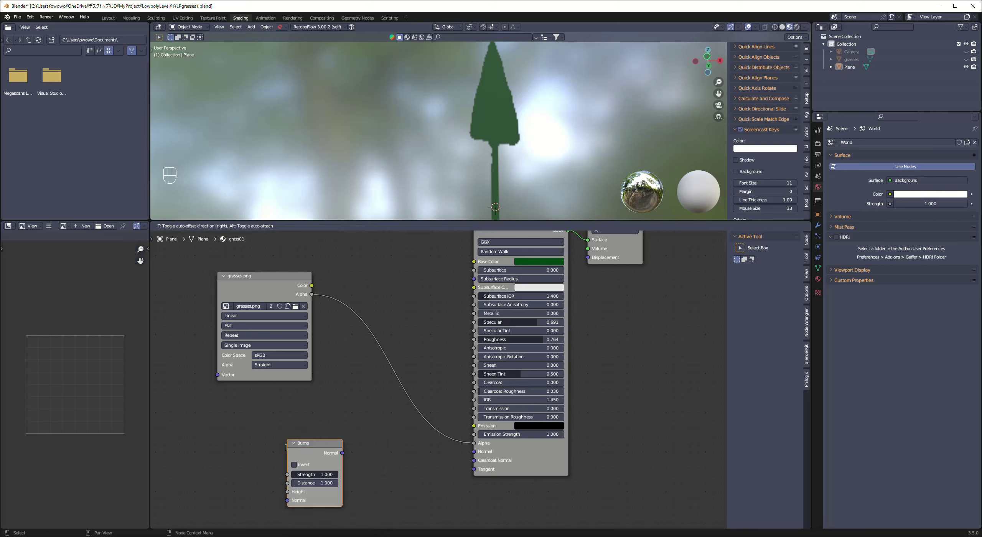
{"action": "left_click", "coordinate": [324, 453]}
{"action": "left_click", "coordinate": [233, 450]}
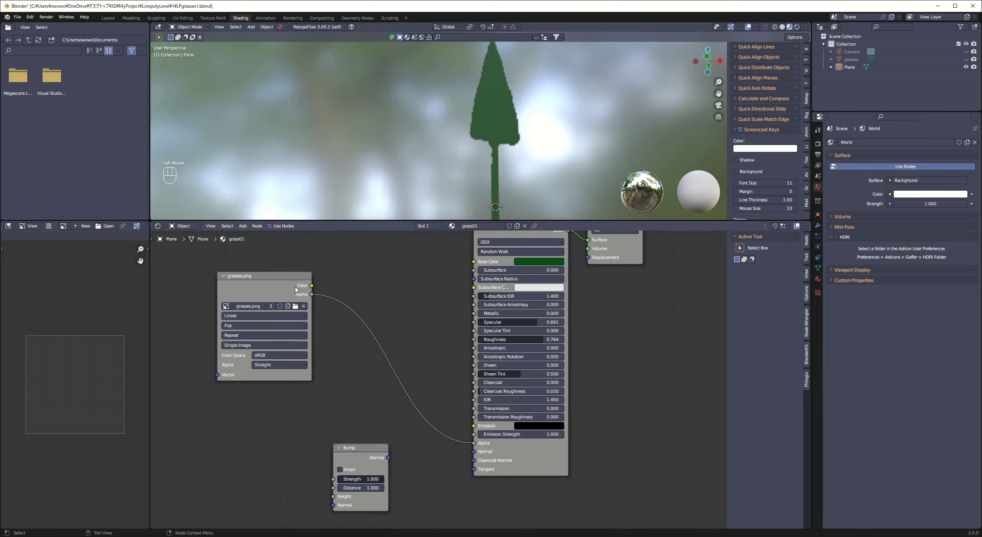
- Link the image's Color output to the Bump Height and the Bump Normal output to the Principled BSDF's Normal
{"action": "left_click_drag", "start_coordinate": [312, 286], "coordinate": [333, 497]}
{"action": "left_click_drag", "start_coordinate": [388, 458], "coordinate": [475, 452]}
{"action": "left_click_drag", "start_coordinate": [376, 461], "coordinate": [401, 457]}
- Enlarge the 3D viewport at the shader editor's expense and select the leaf strip
{"action": "scroll", "coordinate": [429, 204], "scroll_direction": "up", "scroll_amount": 1}
{"action": "middle_click_drag", "start_coordinate": [429, 203], "coordinate": [426, 215], "text": "shift"}
{"action": "left_click_drag", "start_coordinate": [441, 222], "coordinate": [442, 321]}
{"action": "left_click", "coordinate": [511, 188]}
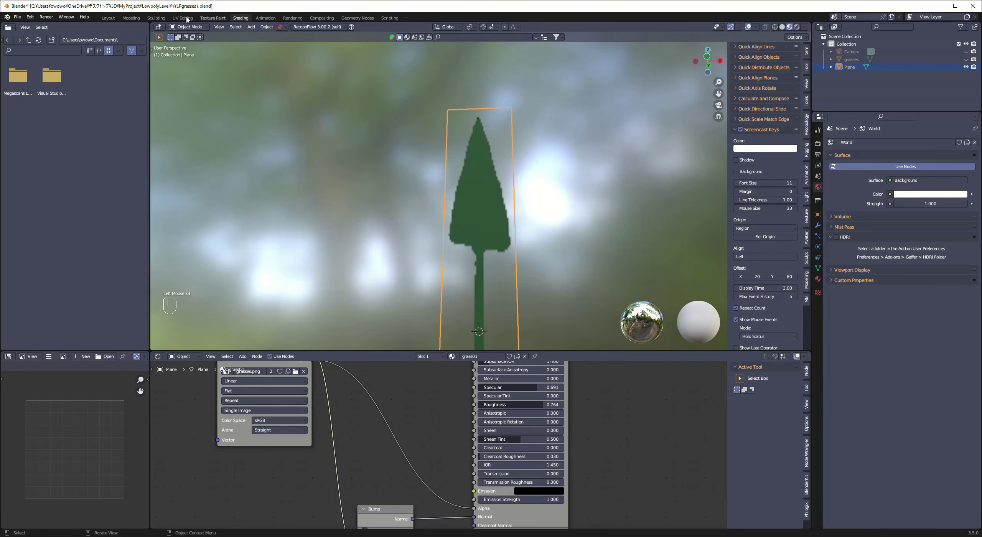
- Set up texture painting of the leaf in front view with Material Preview shading and the brush settings shown
{"action": "left_click", "coordinate": [211, 18]}
{"action": "scroll", "coordinate": [605, 284], "scroll_direction": "up", "scroll_amount": 6}
{"action": "middle_click_drag", "start_coordinate": [604, 284], "coordinate": [624, 198]}
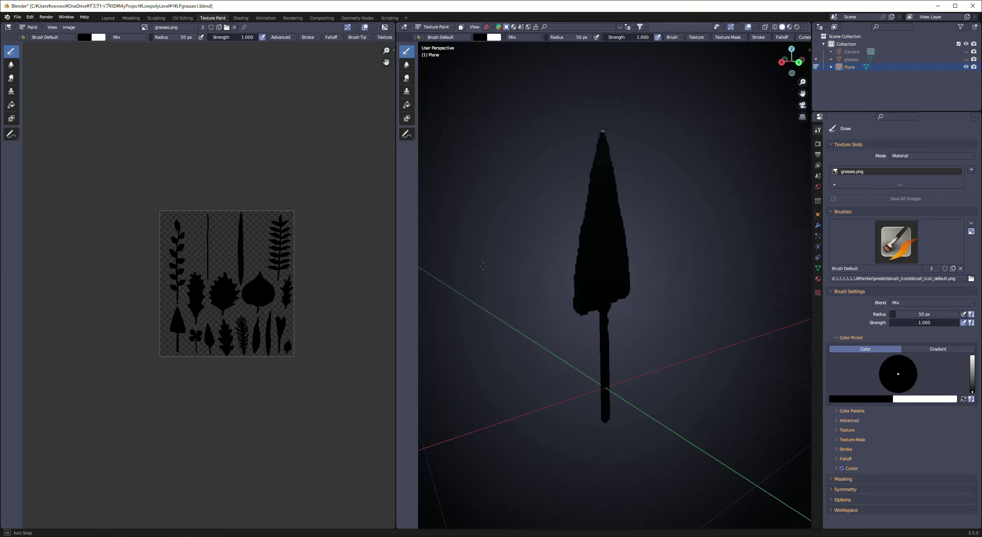
{"action": "left_click", "coordinate": [790, 27]}
{"action": "left_click", "coordinate": [785, 37]}
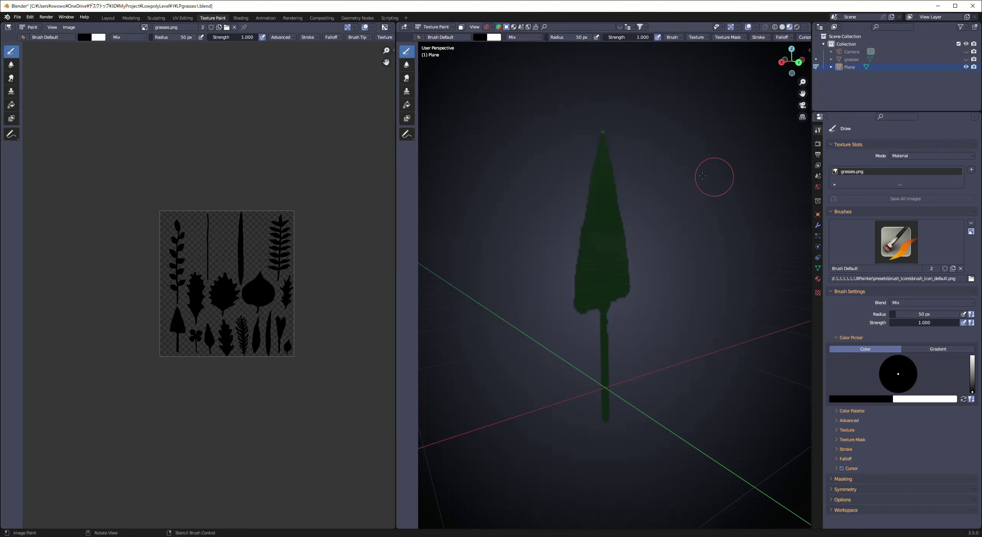
{"action": "key", "text": "n"}
{"action": "key", "text": "KP_1"}
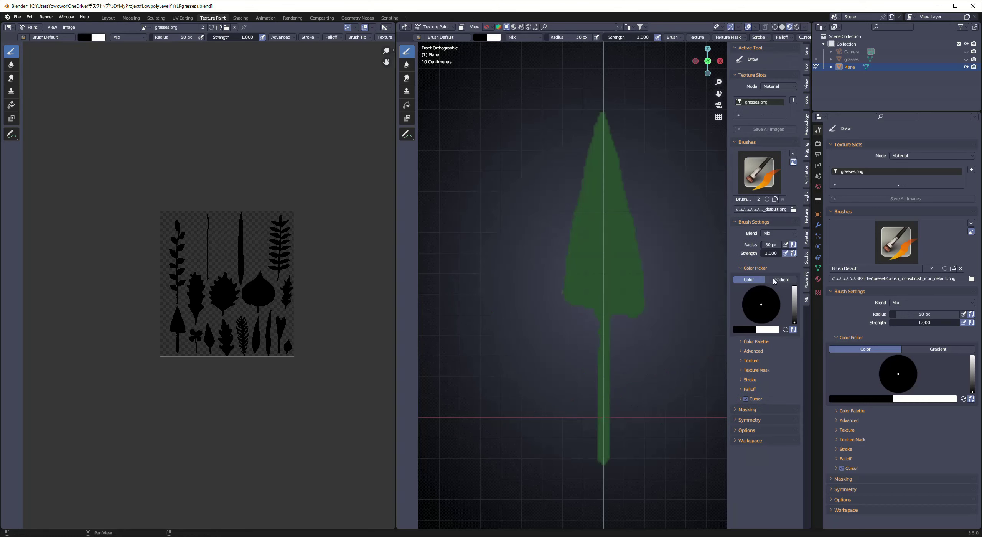
- Paint a midrib along the centre of the leaf and its stem with a dark grey 10 px Draw brush
{"action": "mouse_move", "coordinate": [794, 301]}
{"action": "left_mouse_down"}
{"action": "mouse_move", "coordinate": [794, 294]}
{"action": "mouse_move", "coordinate": [795, 313]}
{"action": "left_mouse_up"}
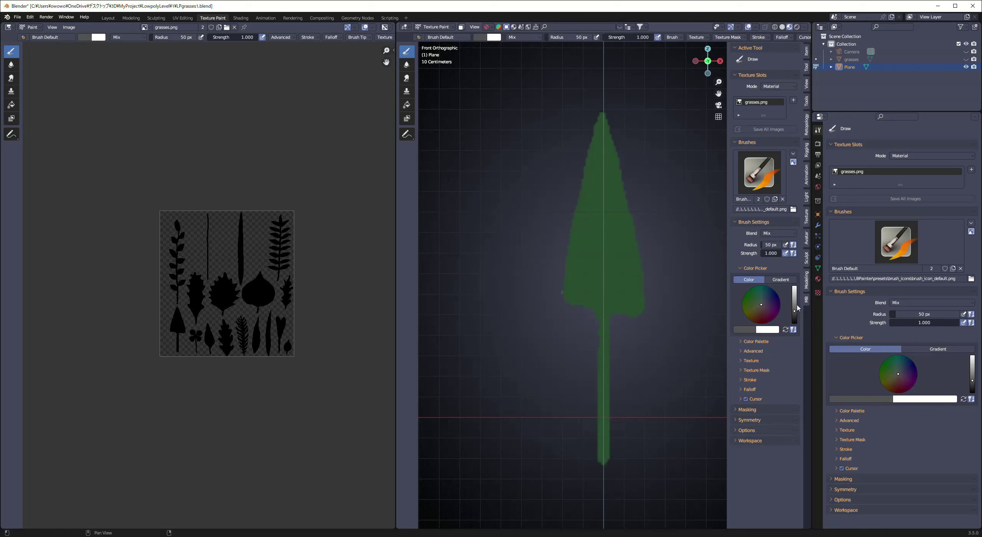
{"action": "key", "text": "f"}
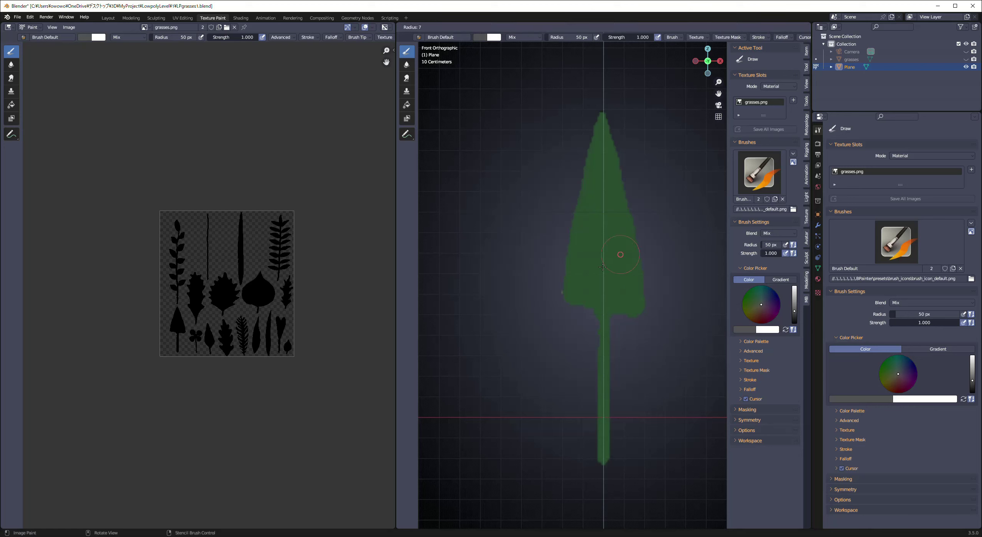
{"action": "left_click", "coordinate": [605, 267]}
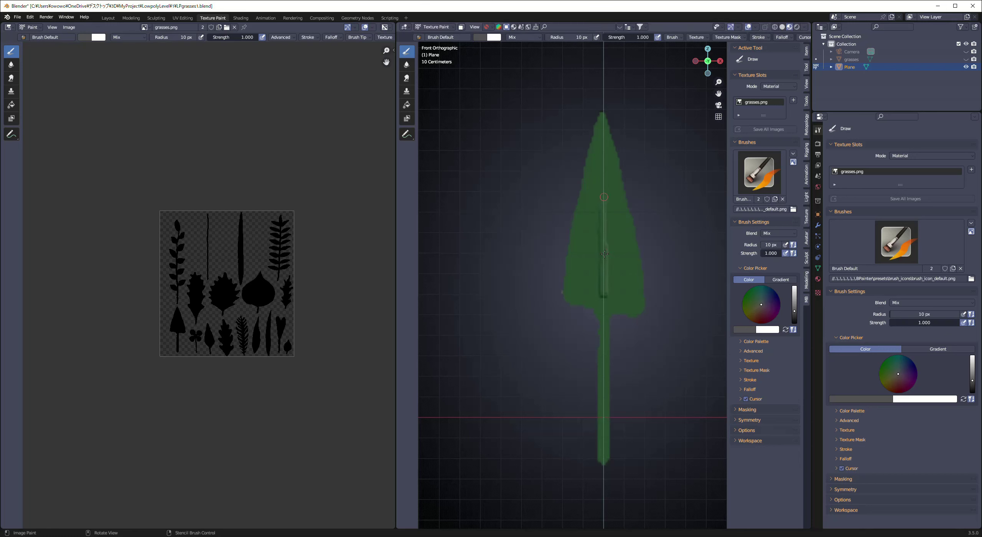
{"action": "left_click_drag", "start_coordinate": [605, 254], "coordinate": [635, 149]}
{"action": "scroll", "coordinate": [607, 241], "scroll_direction": "down", "scroll_amount": 1}
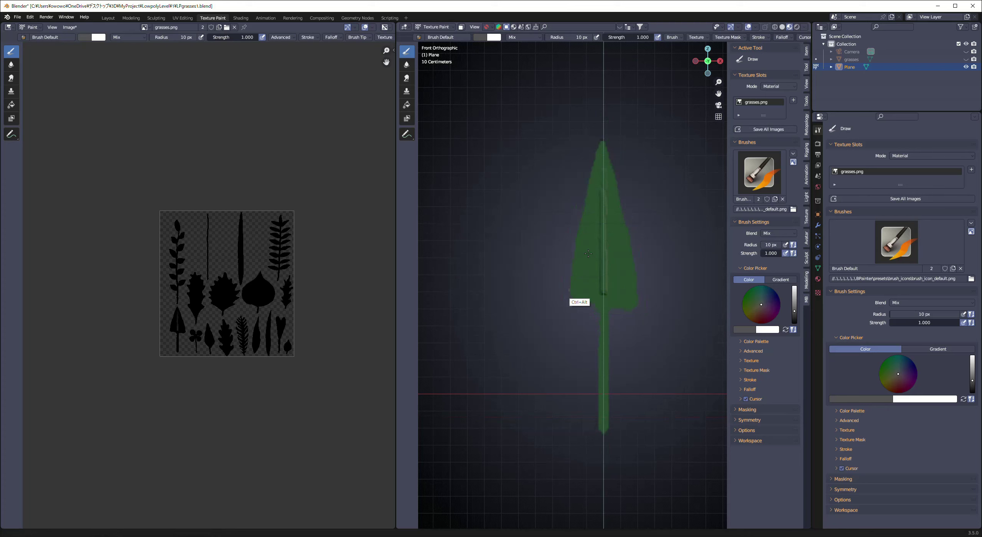
{"action": "left_click_drag", "start_coordinate": [584, 269], "coordinate": [563, 287], "text": "alt+shift"}
{"action": "scroll", "coordinate": [516, 278], "scroll_direction": "up", "scroll_amount": 3}
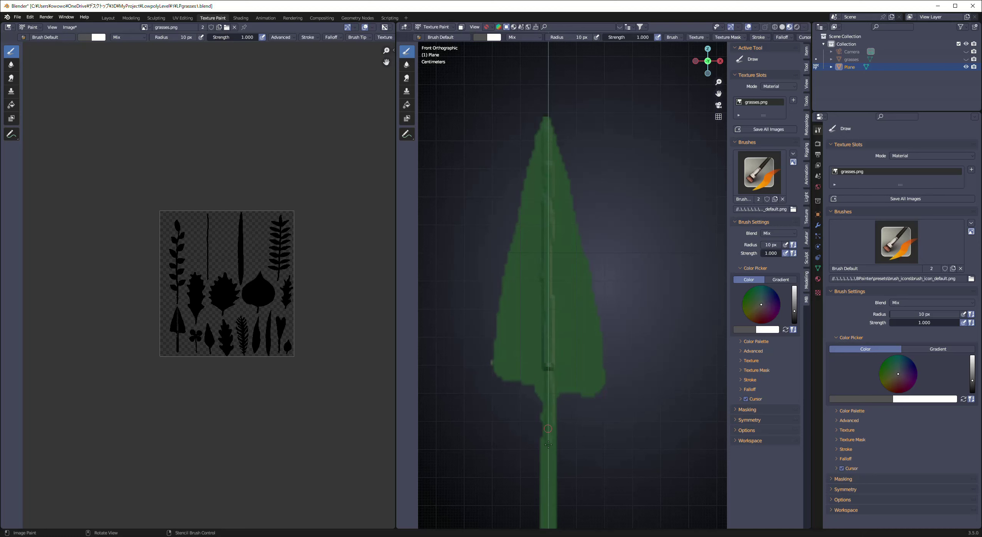
{"action": "scroll", "coordinate": [546, 336], "scroll_direction": "down", "scroll_amount": 5, "text": "shift"}
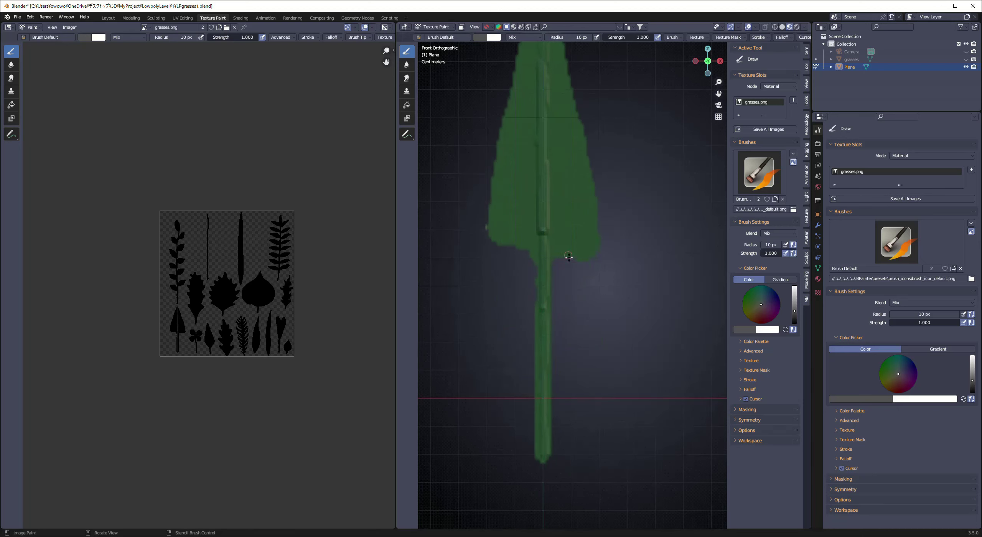
{"action": "middle_click_drag", "start_coordinate": [541, 324], "coordinate": [563, 304]}
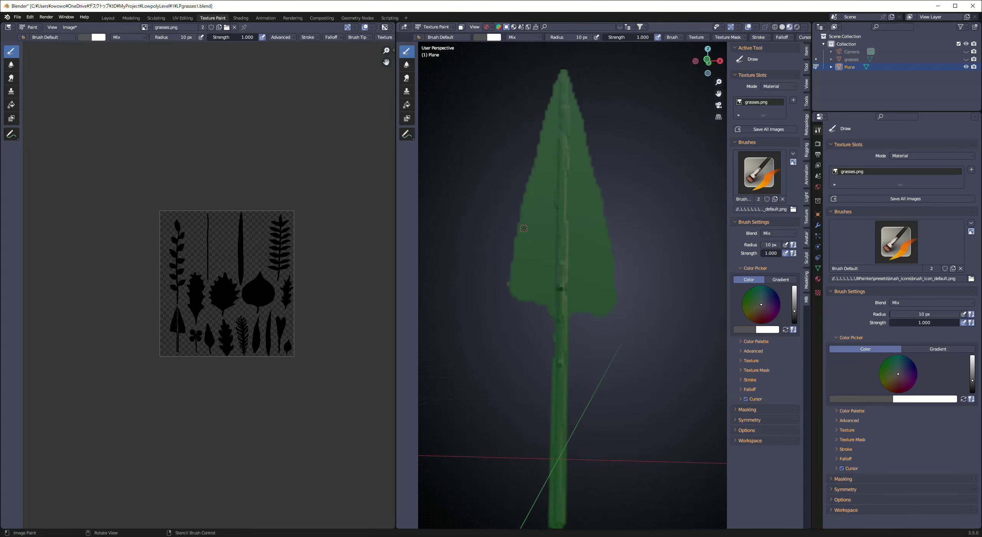
- Blend the painted midrib along the leaf and stem with the Smear brush at 10 px
{"action": "key", "text": "3"}
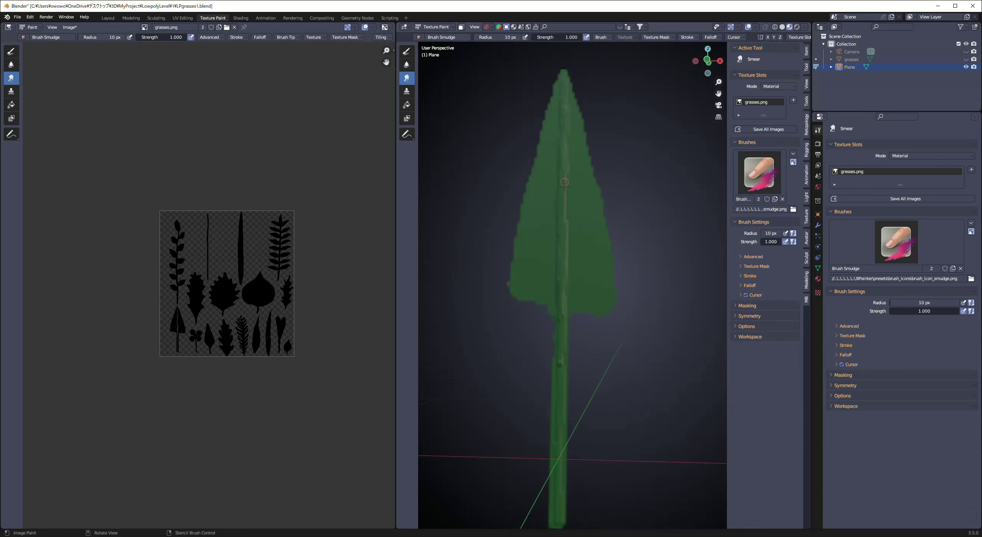
{"action": "left_click_drag", "start_coordinate": [563, 242], "coordinate": [568, 286], "text": "ctrl+alt"}
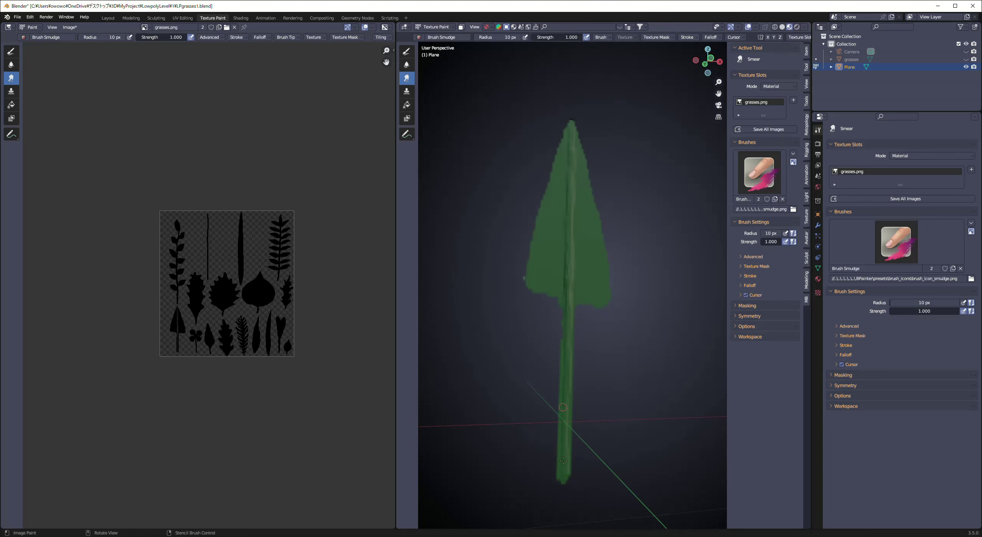
{"action": "left_click_drag", "start_coordinate": [571, 390], "coordinate": [586, 303], "text": "alt"}
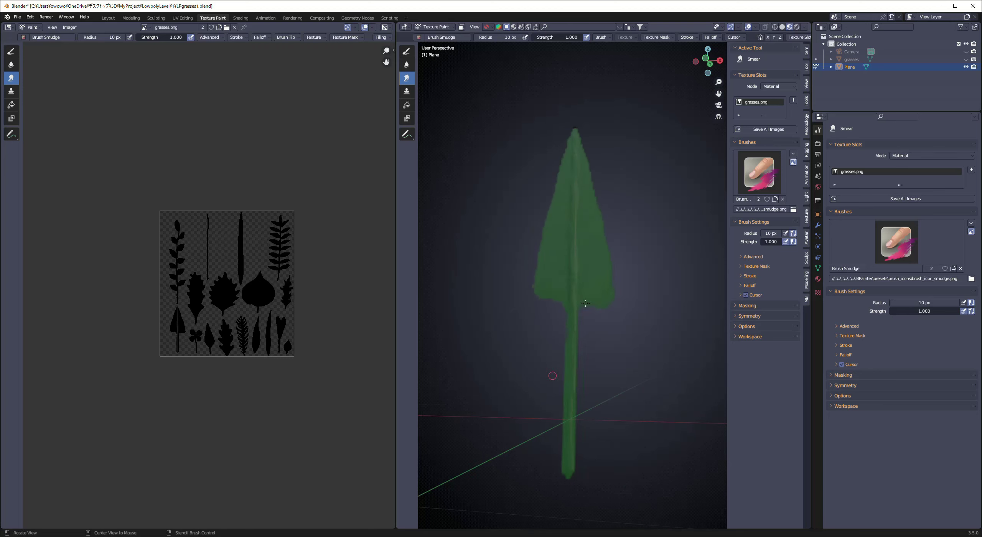
- Paint slanted side veins on both halves of the leaf with a lighter grey 4 px Draw brush
{"action": "mouse_move", "coordinate": [468, 219]}
{"action": "left_mouse_down", "text": "alt"}
{"action": "mouse_move", "coordinate": [475, 227]}
{"action": "mouse_move", "coordinate": [478, 192]}
{"action": "left_mouse_up", "text": "alt"}
{"action": "left_click", "coordinate": [407, 52]}
{"action": "left_click_drag", "start_coordinate": [652, 249], "coordinate": [629, 257]}
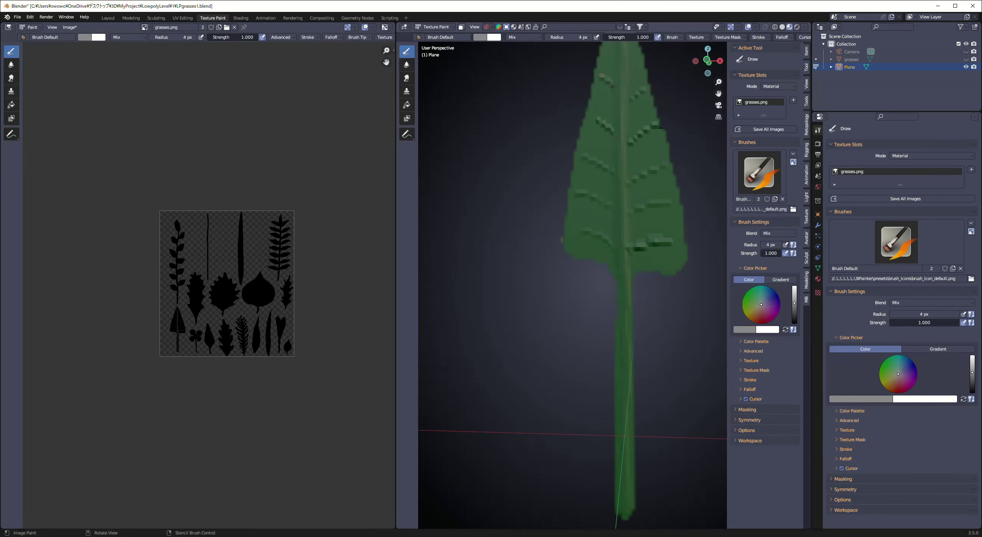
- Soften the side veins with the Smear brush, enlarging it to 14 px, and save the painted grasses.png image
{"action": "left_click_drag", "start_coordinate": [614, 85], "coordinate": [636, 211], "text": "alt"}
{"action": "key", "text": "s"}
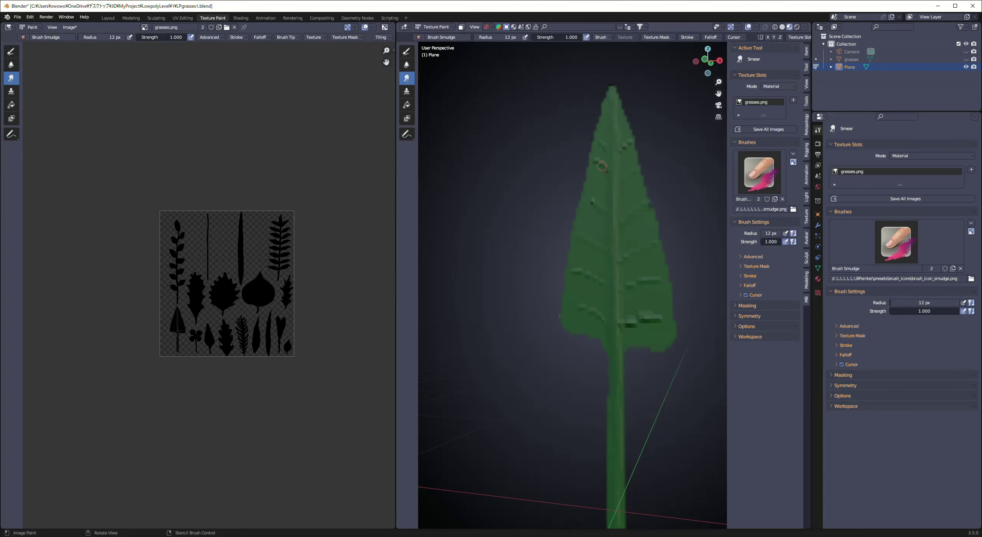
{"action": "scroll", "coordinate": [645, 328], "scroll_direction": "down", "scroll_amount": 3}
{"action": "key", "text": "d"}
{"action": "left_click_drag", "start_coordinate": [645, 328], "coordinate": [520, 372], "text": "alt"}
{"action": "key", "text": "s"}
{"action": "left_click", "coordinate": [69, 27]}
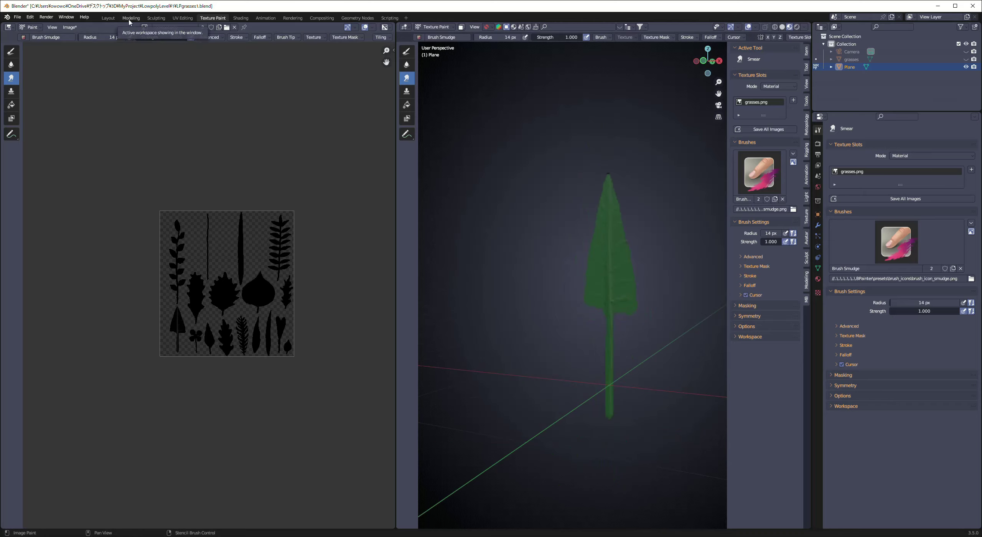
{"action": "left_click", "coordinate": [77, 99]}
- Return to the Modeling workspace and put the leaf strip into Sculpt Mode
{"action": "left_click", "coordinate": [131, 17]}
{"action": "left_click_drag", "start_coordinate": [299, 252], "coordinate": [340, 237], "text": "alt"}
{"action": "key", "text": "ctrl+Tab"}
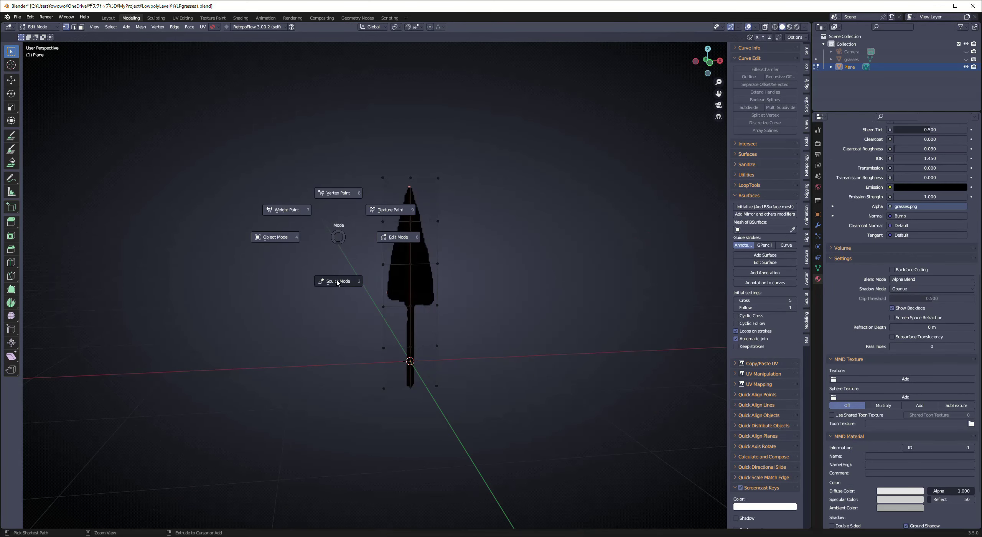
{"action": "left_click", "coordinate": [338, 283]}
- Bend the upper part of the leaf strip over into an arc with the Grab brush, undoing the unwanted stroke
{"action": "mouse_move", "coordinate": [337, 283]}
{"action": "left_mouse_down", "text": "alt"}
{"action": "mouse_move", "coordinate": [320, 271]}
{"action": "mouse_move", "coordinate": [377, 296]}
{"action": "mouse_move", "coordinate": [390, 278]}
{"action": "left_mouse_up", "text": "alt"}
{"action": "mouse_move", "coordinate": [416, 219]}
{"action": "left_mouse_down"}
{"action": "mouse_move", "coordinate": [420, 227]}
{"action": "mouse_move", "coordinate": [399, 230]}
{"action": "mouse_move", "coordinate": [408, 219]}
{"action": "mouse_move", "coordinate": [429, 262]}
{"action": "left_mouse_up"}
{"action": "key", "text": "ctrl+z"}
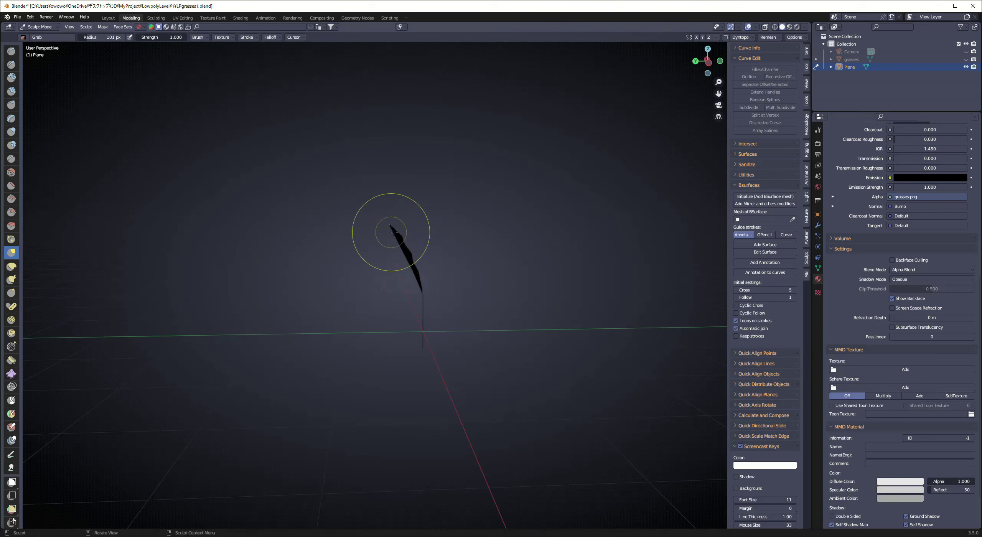
{"action": "mouse_move", "coordinate": [384, 252]}
{"action": "left_mouse_down", "text": "alt"}
{"action": "mouse_move", "coordinate": [282, 269]}
{"action": "mouse_move", "coordinate": [432, 235]}
{"action": "mouse_move", "coordinate": [432, 264]}
{"action": "left_mouse_up", "text": "alt"}
{"action": "left_click_drag", "start_coordinate": [399, 206], "coordinate": [406, 214]}
{"action": "middle_click_drag", "start_coordinate": [415, 227], "coordinate": [429, 243]}
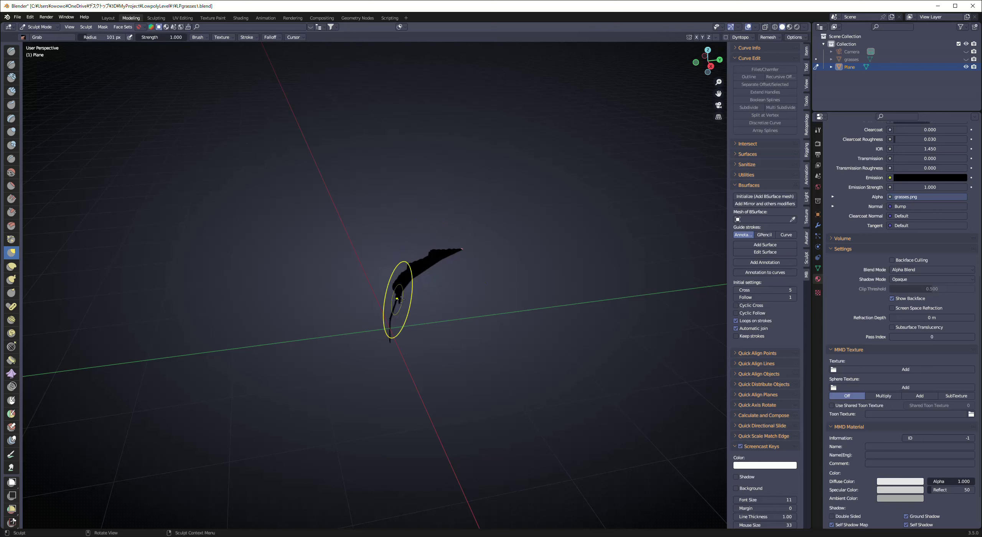
- Put the strip into Edit Mode and move the stray vertex above the leaf toward the bent tip
{"action": "key", "text": "ctrl+Tab"}
{"action": "left_click", "coordinate": [277, 292]}
{"action": "middle_click_drag", "start_coordinate": [347, 301], "coordinate": [432, 165]}
{"action": "left_click", "coordinate": [433, 162]}
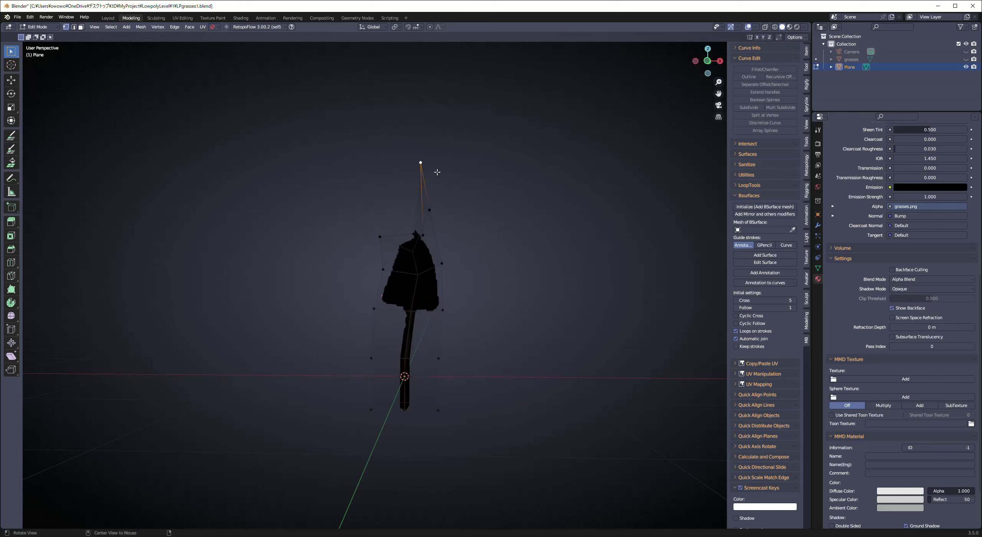
{"action": "left_click_drag", "start_coordinate": [438, 173], "coordinate": [383, 162], "text": "alt"}
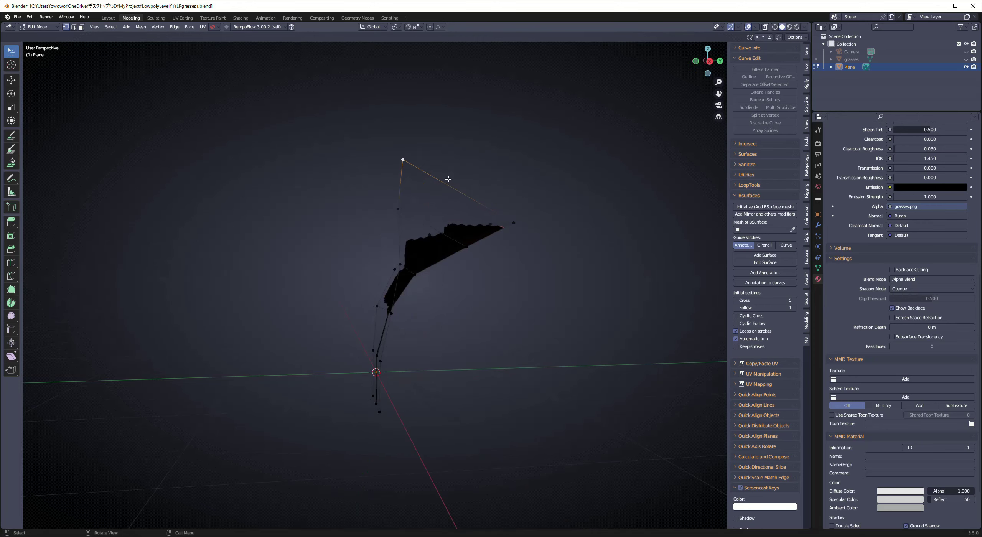
{"action": "key", "text": "g"}
{"action": "left_click", "coordinate": [571, 249]}
- Reposition the other misplaced vertices to even out the leaf's curve and return the strip to Object Mode
{"action": "left_click_drag", "start_coordinate": [572, 249], "coordinate": [587, 277], "text": "alt"}
{"action": "left_click_drag", "start_coordinate": [526, 265], "coordinate": [595, 309], "text": "alt"}
{"action": "middle_click_drag", "start_coordinate": [410, 278], "coordinate": [346, 401]}
{"action": "left_click_drag", "start_coordinate": [407, 304], "coordinate": [415, 284]}
{"action": "middle_click_drag", "start_coordinate": [416, 285], "coordinate": [424, 347]}
{"action": "left_click", "coordinate": [312, 269]}
{"action": "left_click_drag", "start_coordinate": [425, 348], "coordinate": [271, 276]}
{"action": "middle_click_drag", "start_coordinate": [270, 277], "coordinate": [471, 290]}
{"action": "key", "text": "Tab"}
{"action": "scroll", "coordinate": [397, 307], "scroll_direction": "down", "scroll_amount": 2}
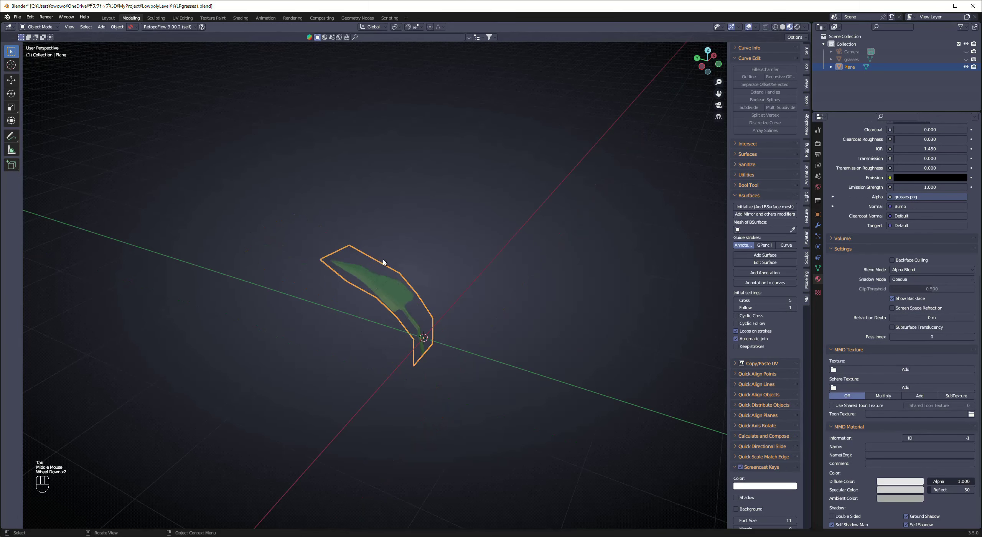
- Make a linked duplicate of the leaf and rotate it about -112° around the Z axis at the stem base
{"action": "middle_click_drag", "start_coordinate": [396, 307], "coordinate": [397, 297], "text": "alt"}
{"action": "key", "text": "alt+d"}
{"action": "key", "text": "r"}
{"action": "key", "text": "z"}
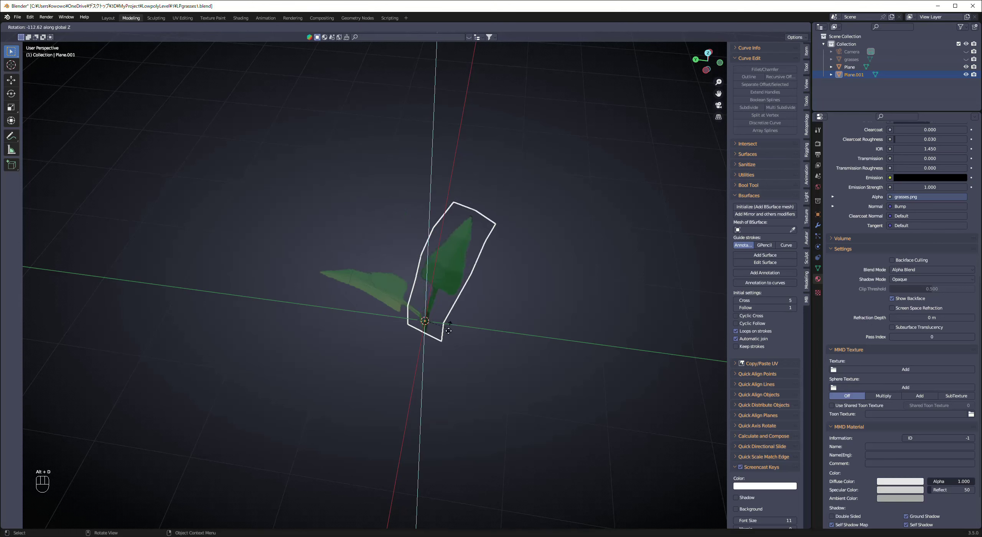
{"action": "left_click", "coordinate": [448, 323]}
- Make a second linked duplicate of the leaf, rotate it around the Z axis, and adjust its scale
{"action": "key", "text": "alt+d"}
{"action": "key", "text": "r"}
{"action": "key", "text": "z"}
{"action": "left_click", "coordinate": [422, 369]}
{"action": "middle_click_drag", "start_coordinate": [434, 340], "coordinate": [479, 327]}
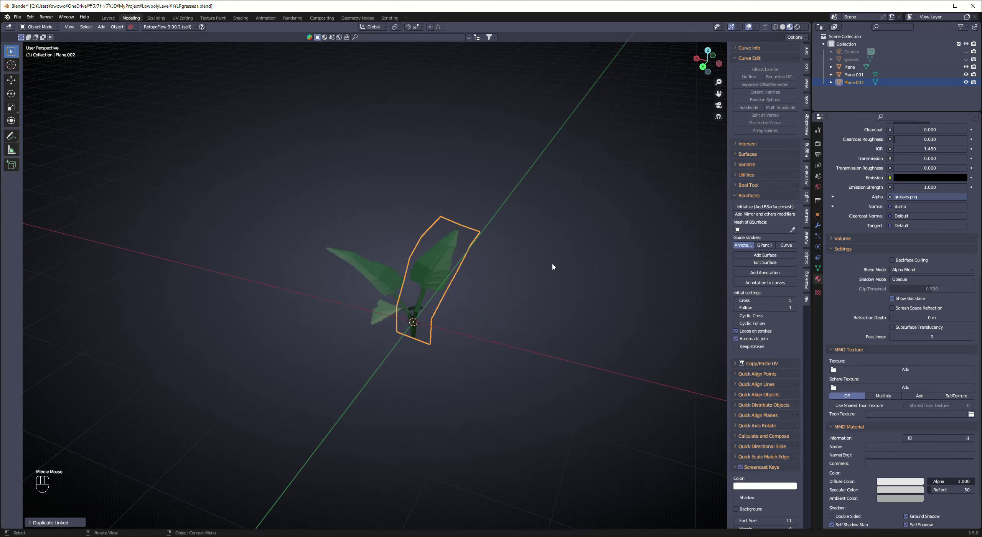
{"action": "key", "text": "s"}
{"action": "left_click", "coordinate": [544, 280]}
- Add a third linked duplicate of the leaf, rotate it into the open gap around the stem base, and rescale it
{"action": "middle_click_drag", "start_coordinate": [522, 301], "coordinate": [482, 334]}
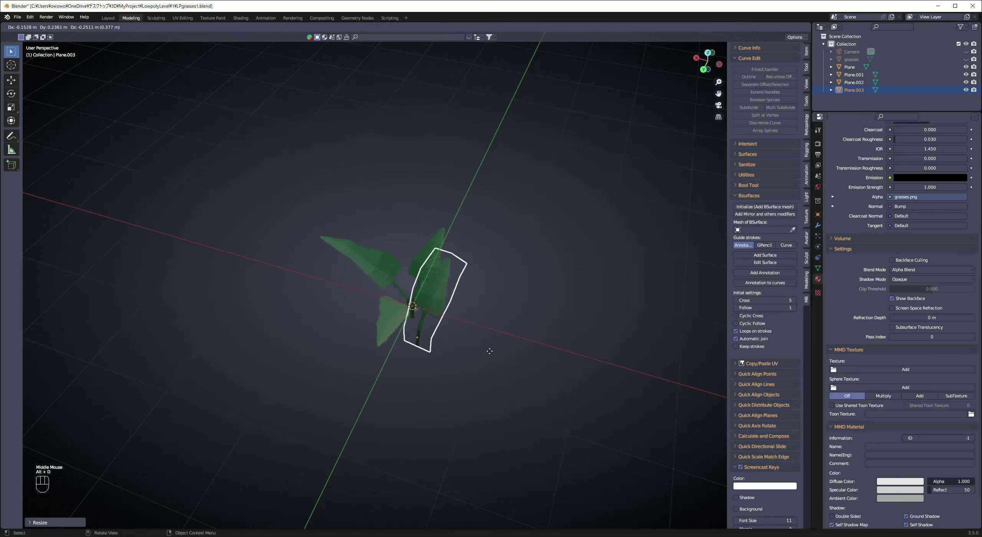
{"action": "key", "text": "z"}
{"action": "left_click", "coordinate": [396, 383]}
{"action": "middle_click_drag", "start_coordinate": [397, 384], "coordinate": [511, 386], "text": "alt"}
{"action": "key", "text": "r"}
{"action": "left_click", "coordinate": [507, 396]}
{"action": "key", "text": "s"}
{"action": "left_click", "coordinate": [493, 206]}
- Rescale the original leaf and shrink its first duplicate to vary the leaf sizes, finishing in Object Mode
{"action": "middle_click_drag", "start_coordinate": [493, 204], "coordinate": [449, 263], "text": "alt"}
{"action": "left_click", "coordinate": [449, 257]}
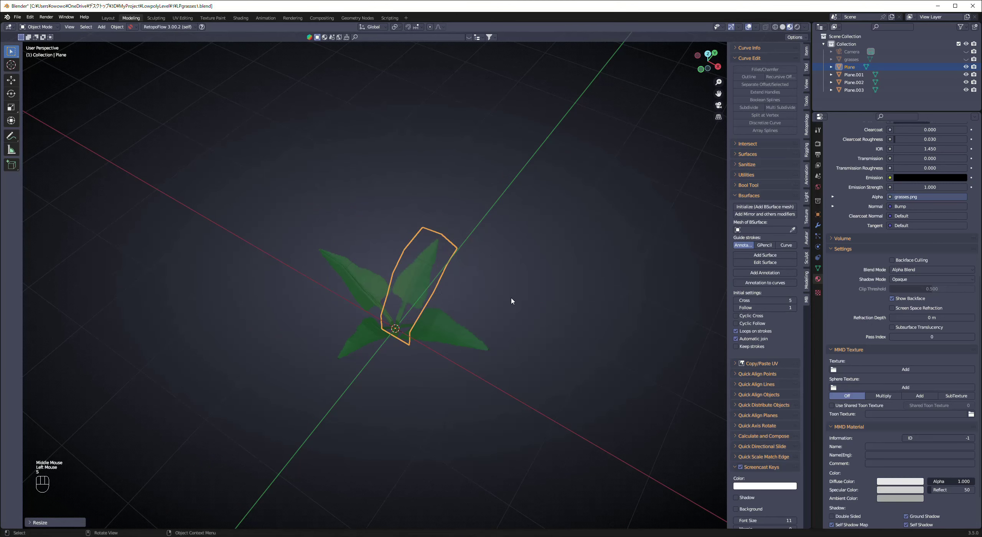
{"action": "left_click", "coordinate": [465, 300]}
{"action": "middle_click_drag", "start_coordinate": [465, 300], "coordinate": [529, 301]}
{"action": "key", "text": "s"}
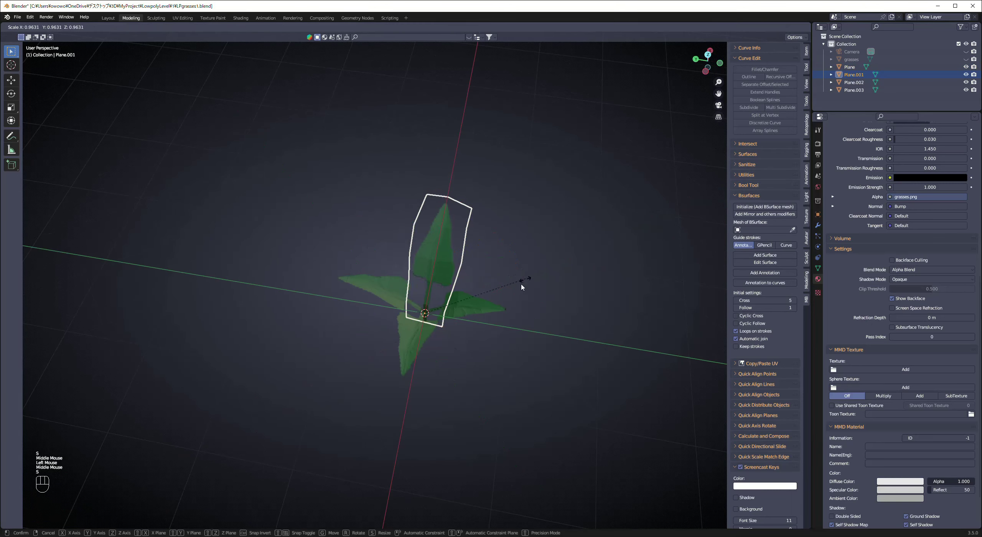
{"action": "left_click", "coordinate": [519, 290]}
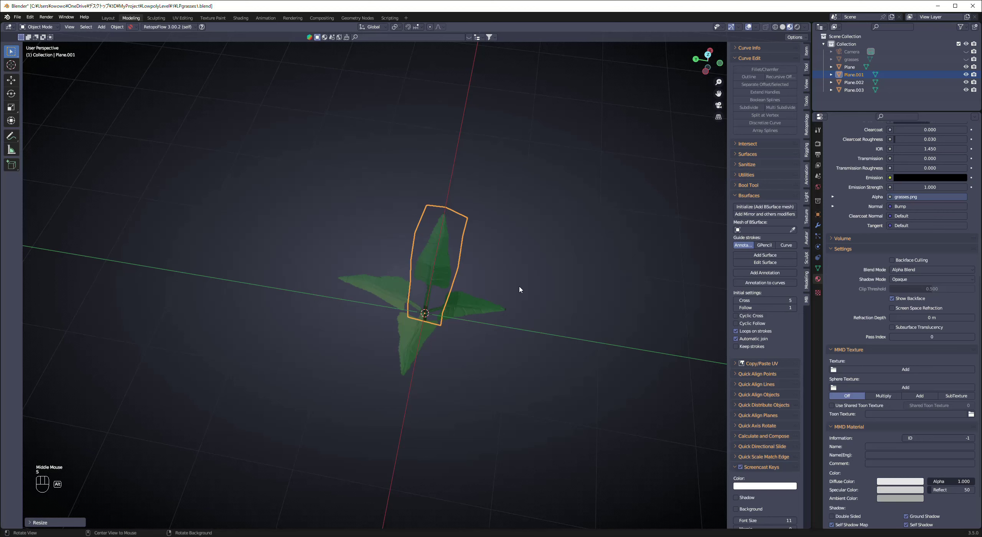
{"action": "key", "text": "Tab"}
{"action": "key", "text": "Tab"}
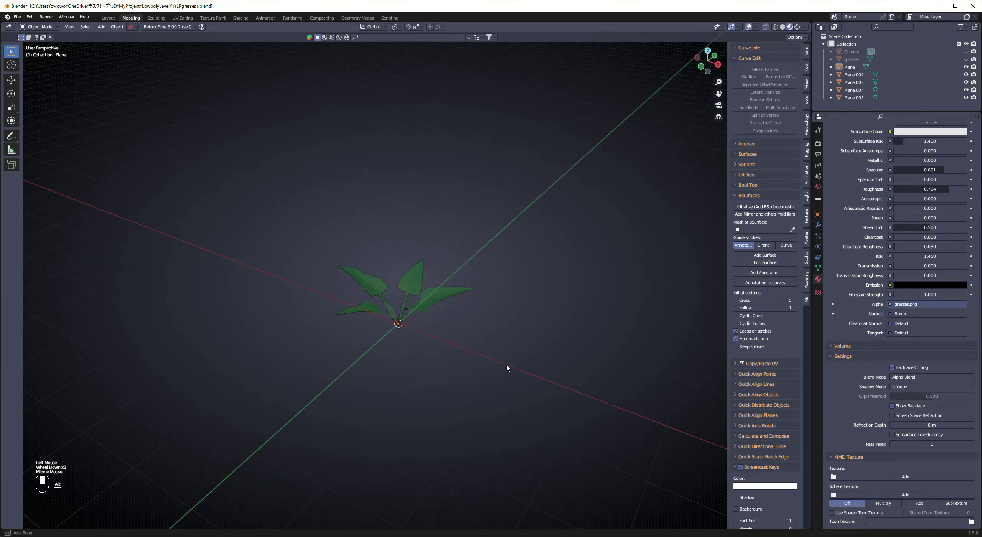
- Examine the five-leaf cluster and the leafy Grass02 plant from above, from the side and up close
{"action": "middle_click_drag", "start_coordinate": [507, 369], "coordinate": [474, 399]}
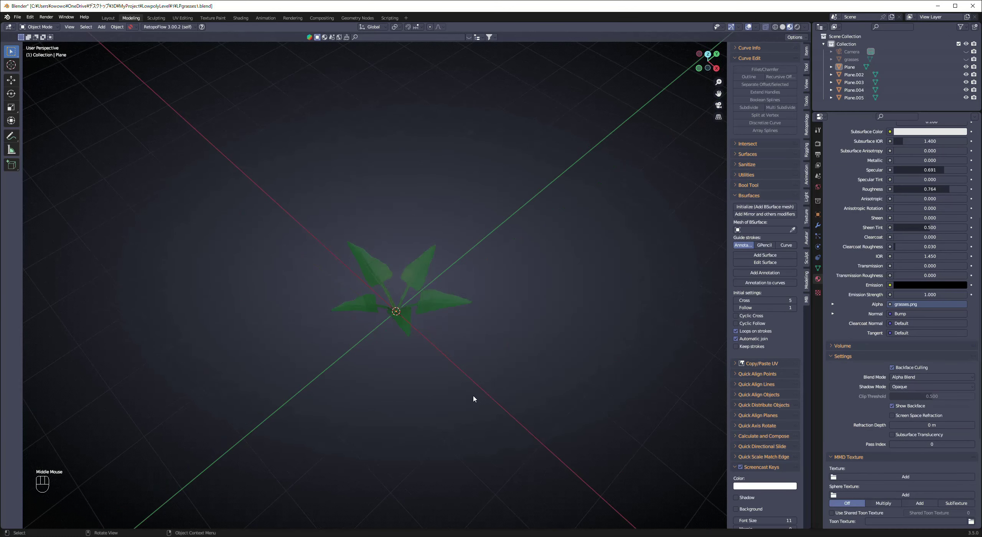
{"action": "scroll", "coordinate": [474, 399], "scroll_direction": "up", "scroll_amount": 2}
{"action": "middle_click_drag", "start_coordinate": [494, 433], "coordinate": [516, 422]}
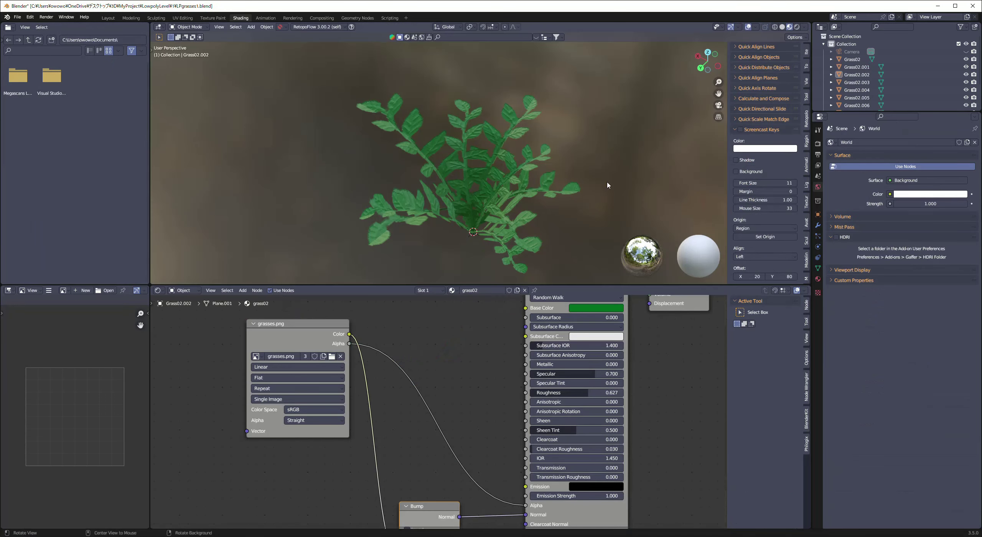
{"action": "middle_click_drag", "start_coordinate": [608, 185], "coordinate": [610, 157]}
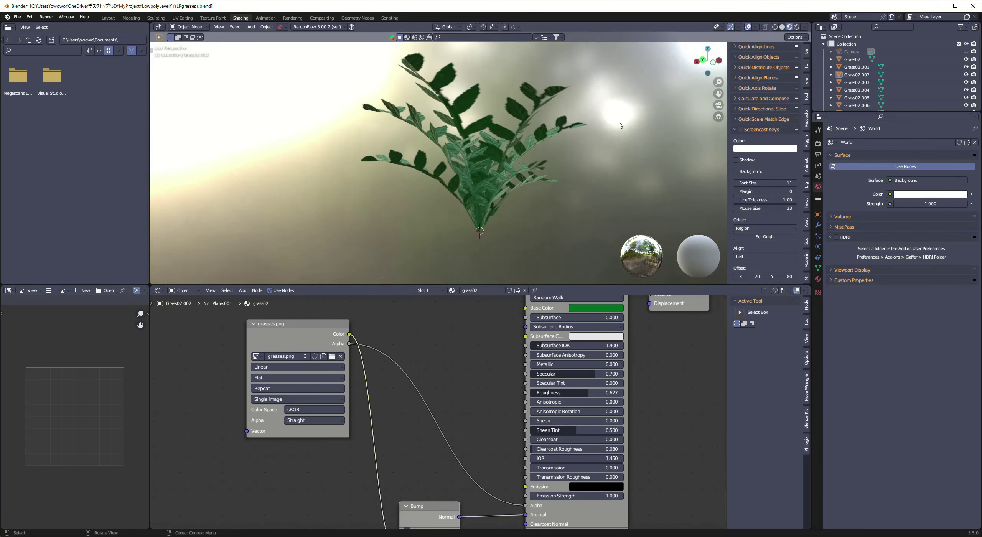
{"action": "scroll", "coordinate": [576, 215], "scroll_direction": "up", "scroll_amount": 5}
{"action": "left_click", "coordinate": [576, 216]}
{"action": "scroll", "coordinate": [576, 216], "scroll_direction": "down", "scroll_amount": 6}
{"action": "middle_click_drag", "start_coordinate": [576, 215], "coordinate": [563, 185]}
{"action": "left_click", "coordinate": [665, 91]}
- Enable Statistics in the viewport overlays and select all objects of the Grass02 plant to check its geometry counts
{"action": "left_click", "coordinate": [755, 28]}
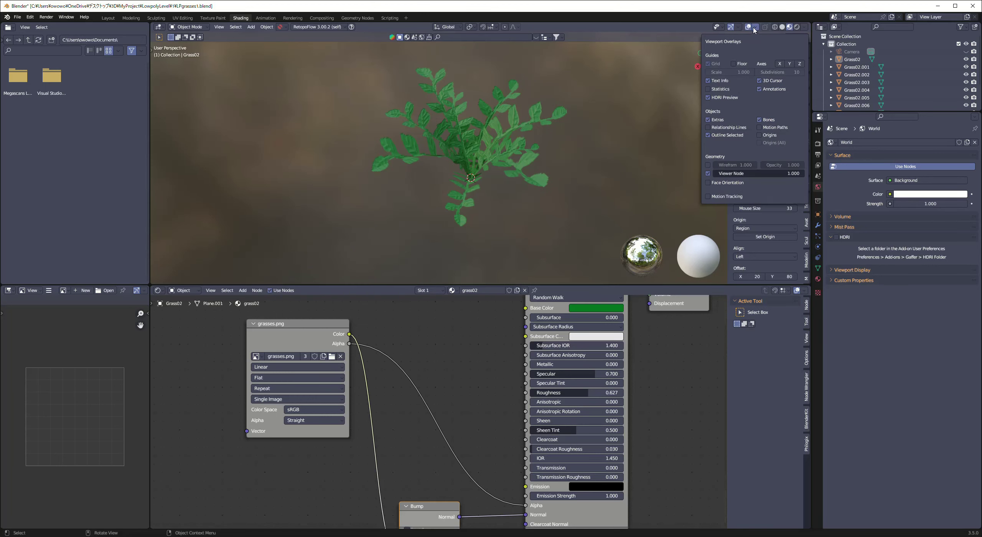
{"action": "left_click", "coordinate": [471, 132]}
{"action": "key", "text": "a"}
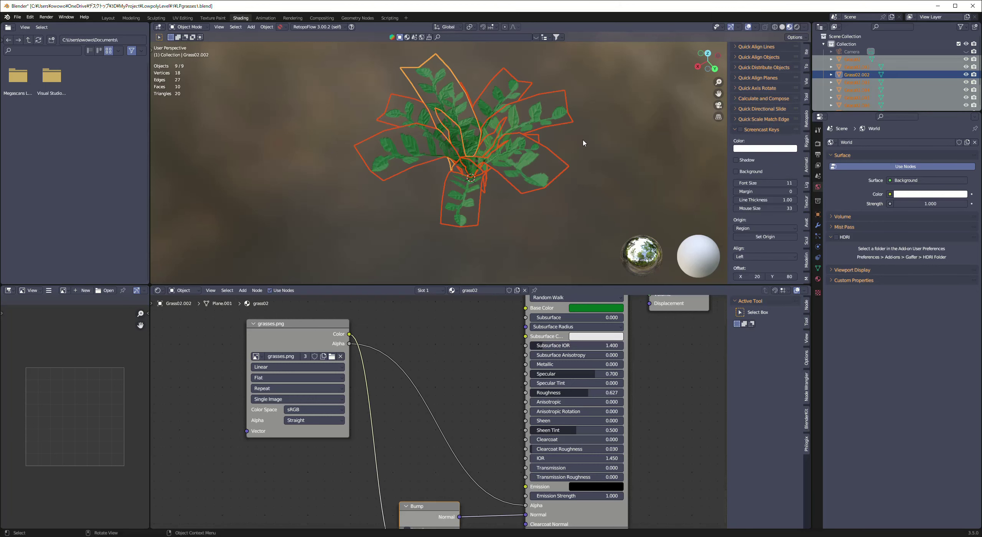
{"action": "middle_click_drag", "start_coordinate": [475, 156], "coordinate": [533, 152]}
{"action": "scroll", "coordinate": [176, 103], "scroll_direction": "up", "scroll_amount": 3}
{"action": "middle_click_drag", "start_coordinate": [189, 106], "coordinate": [269, 173]}
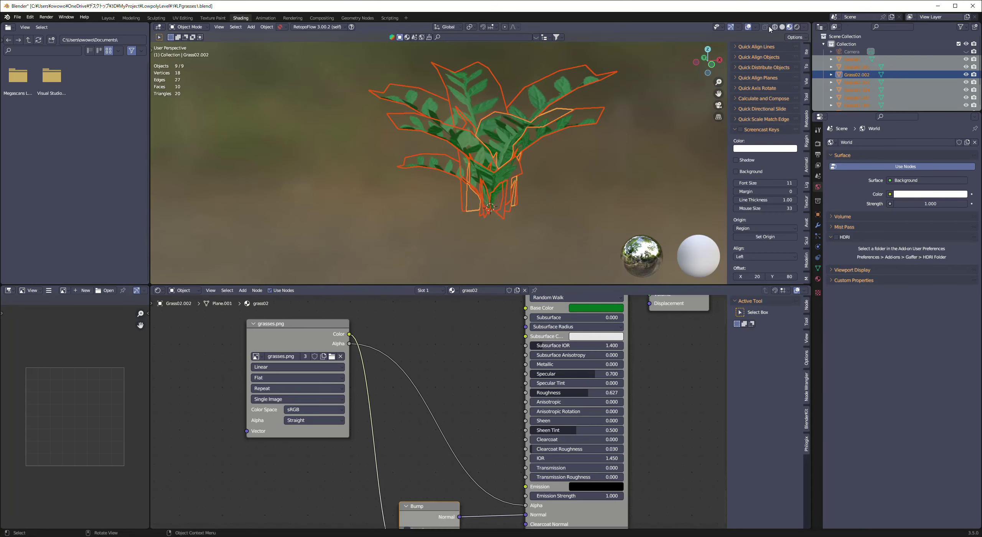
- Display the selected plant in wireframe shading and toggle X-ray to expose its low-poly leaf cards
{"action": "left_click", "coordinate": [775, 27]}
{"action": "middle_click_drag", "start_coordinate": [426, 199], "coordinate": [425, 198]}
{"action": "scroll", "coordinate": [426, 199], "scroll_direction": "down", "scroll_amount": 3}
{"action": "left_click", "coordinate": [766, 27]}
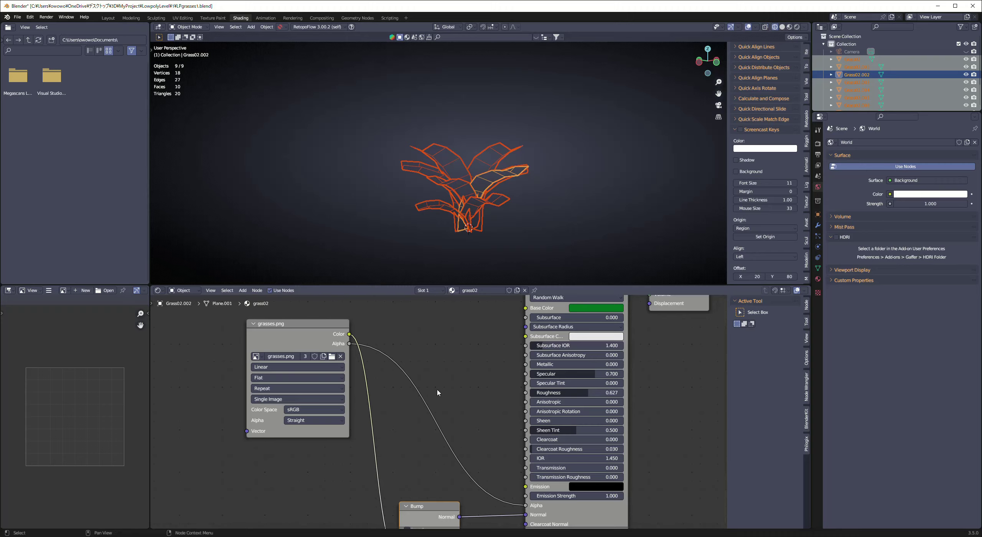